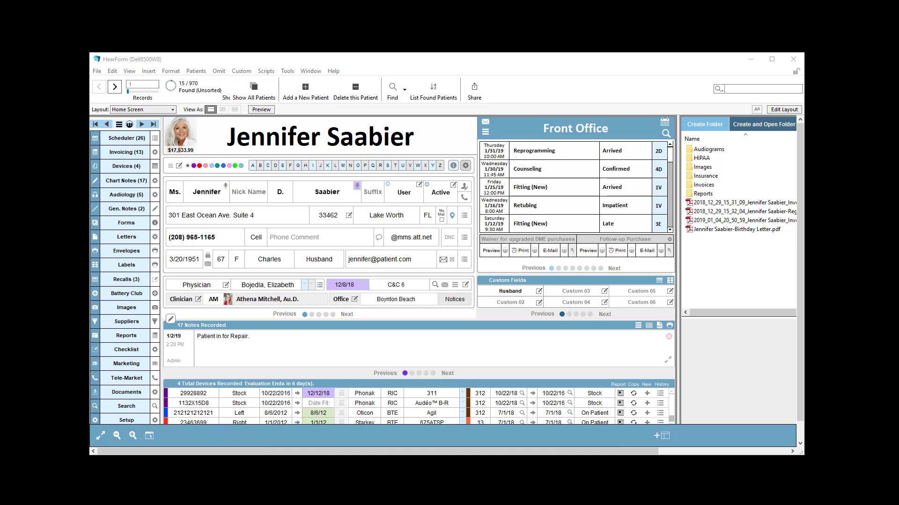
Open the electronic document storage window for the current patient
{"action": "left_click_drag", "start_coordinate": [424, 452], "coordinate": [555, 453]}
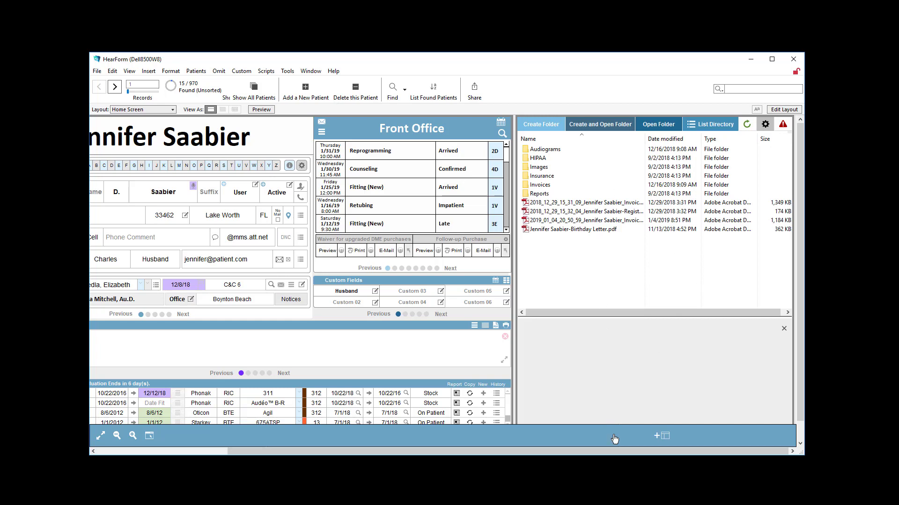
{"action": "left_click_drag", "start_coordinate": [624, 452], "coordinate": [473, 448]}
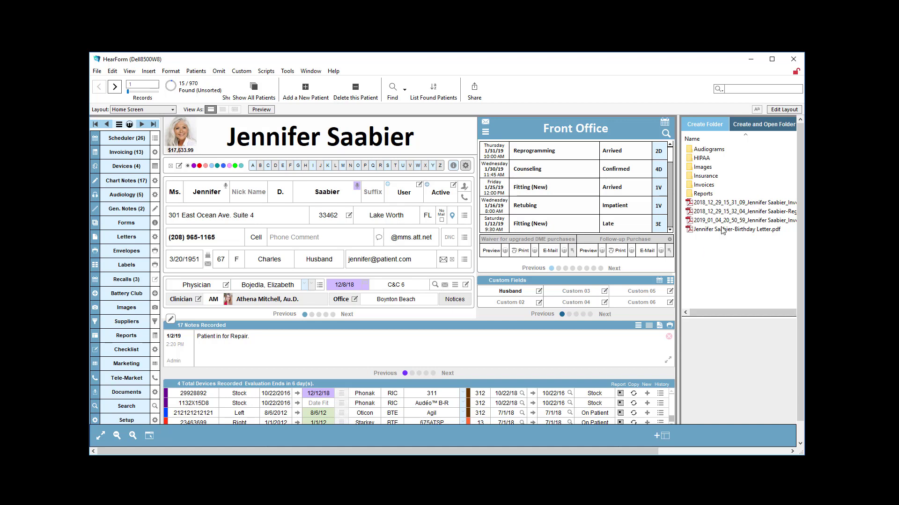
{"action": "left_click", "coordinate": [135, 397]}
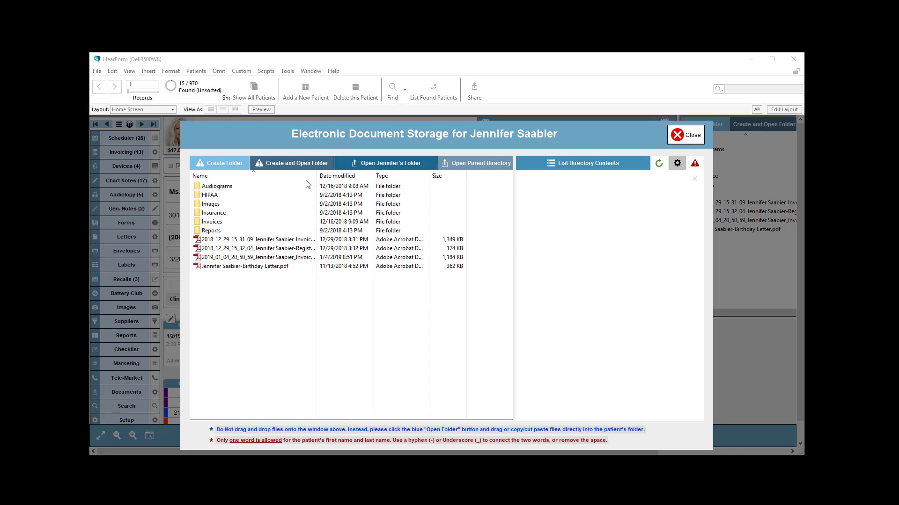
Open the parent directory holding all patient folders in a file explorer window
{"action": "left_click", "coordinate": [302, 168]}
{"action": "left_click", "coordinate": [461, 235]}
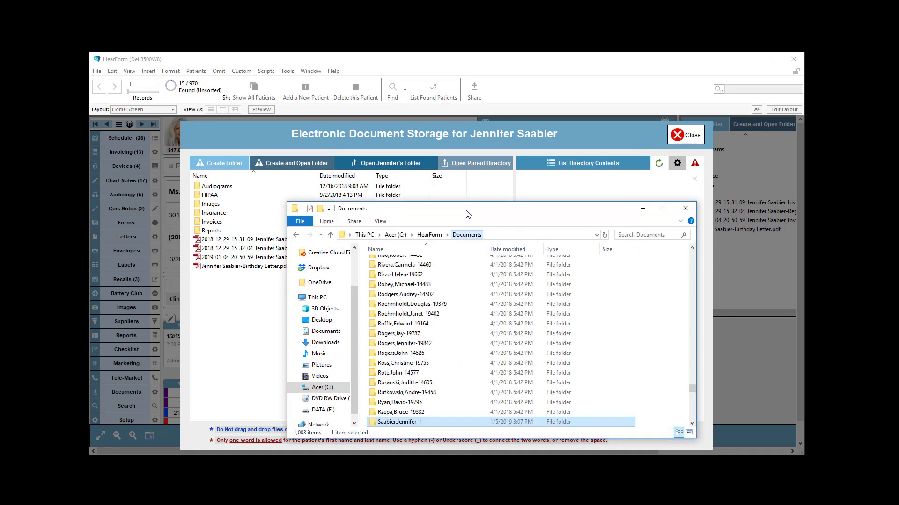
{"action": "left_click_drag", "start_coordinate": [467, 215], "coordinate": [398, 68]}
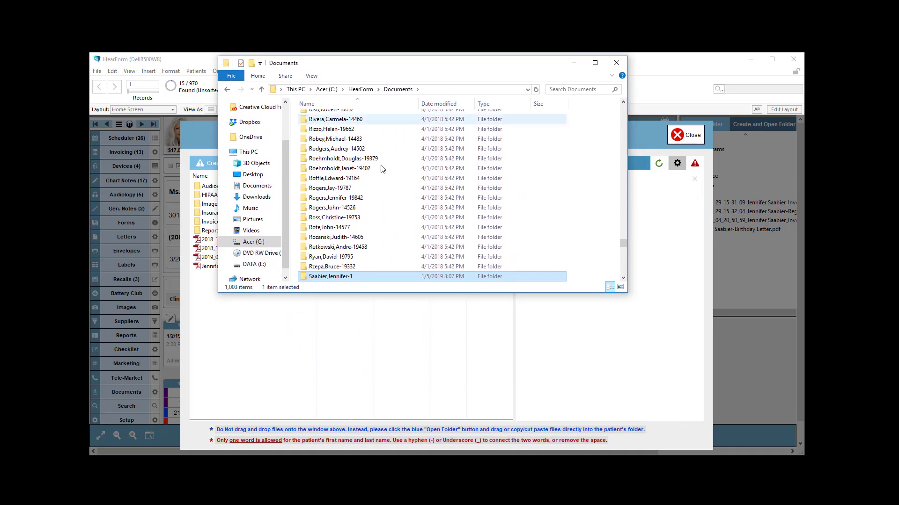
{"action": "left_click_drag", "start_coordinate": [390, 295], "coordinate": [362, 444]}
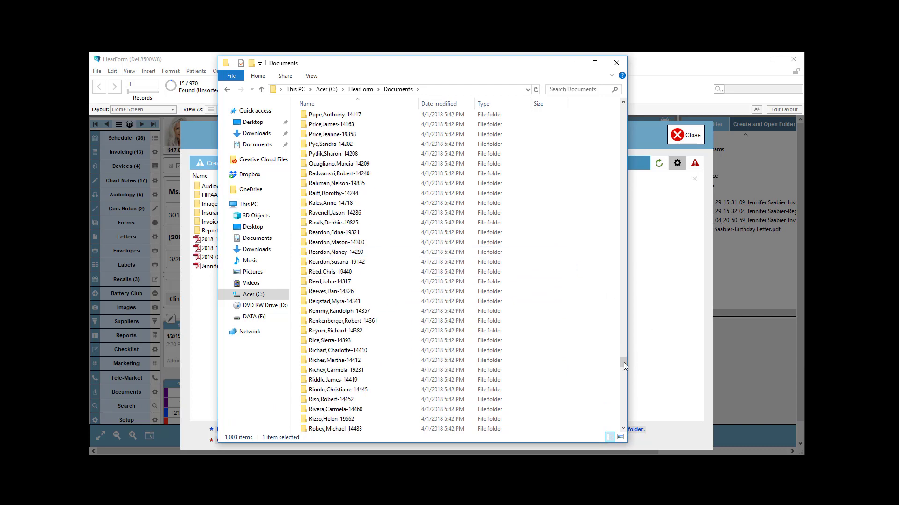
{"action": "left_click_drag", "start_coordinate": [623, 368], "coordinate": [613, 111]}
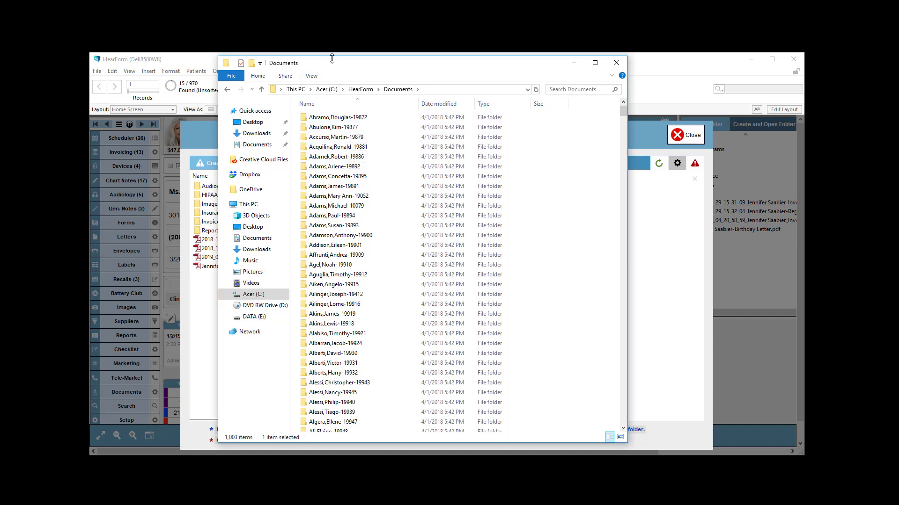
{"action": "left_click_drag", "start_coordinate": [324, 58], "coordinate": [324, 135]}
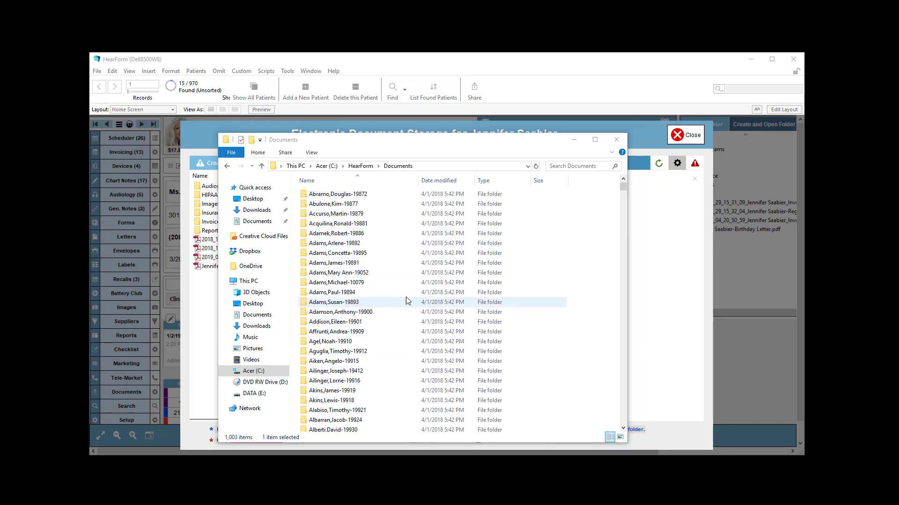
Browse another patient's folder and its empty Audiograms subfolder, then close both explorer windows
{"action": "double_click", "coordinate": [342, 195]}
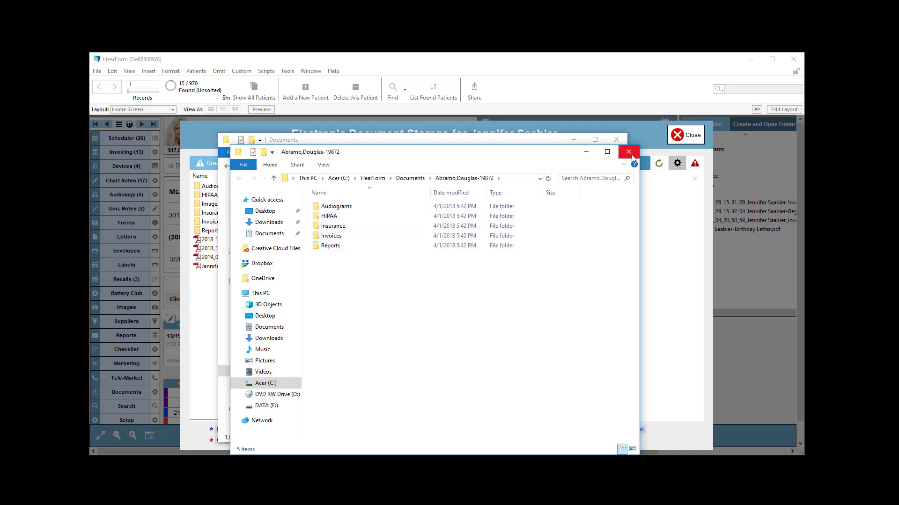
{"action": "double_click", "coordinate": [341, 206]}
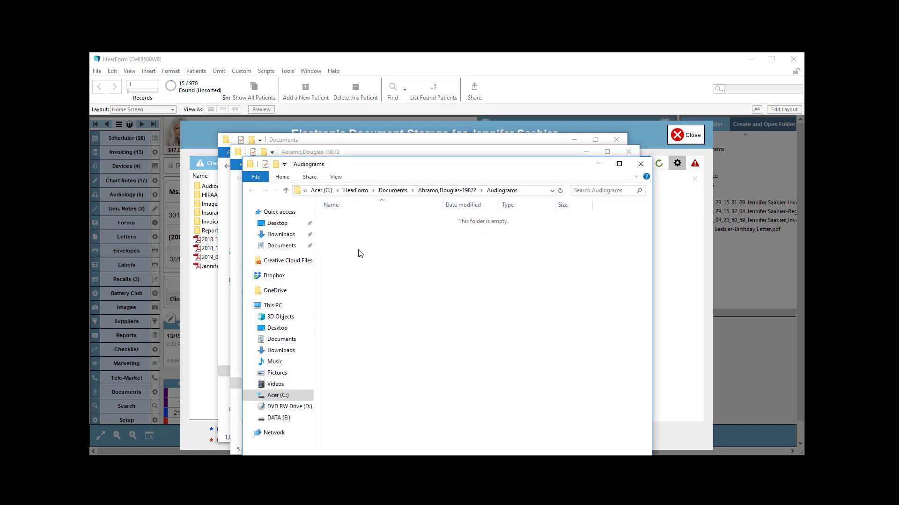
{"action": "right_click", "coordinate": [358, 250]}
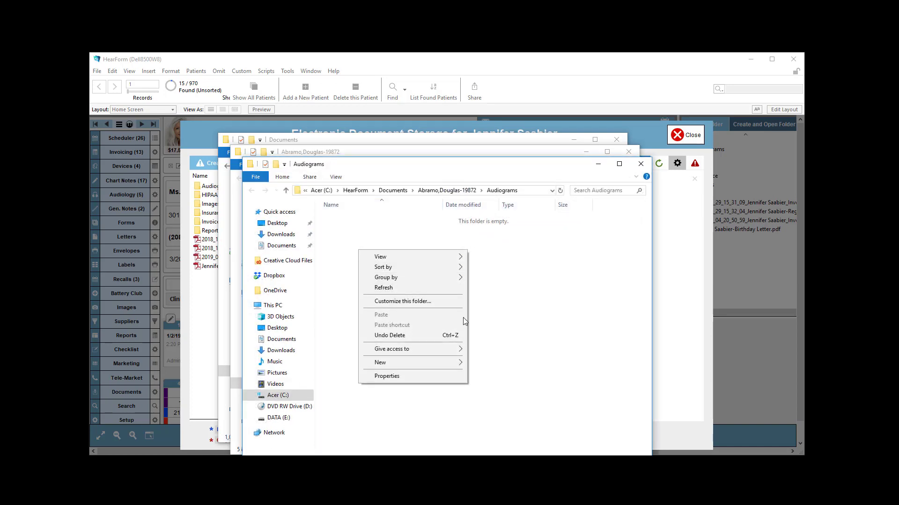
{"action": "left_click", "coordinate": [535, 299]}
{"action": "left_click", "coordinate": [639, 163]}
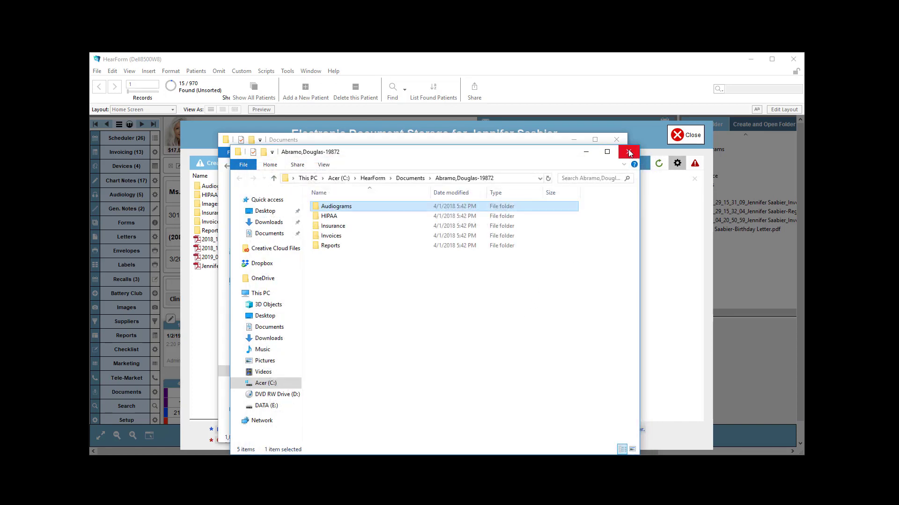
{"action": "left_click", "coordinate": [629, 152]}
Jump to and open the current patient's folder, then close the parent directory window
{"action": "left_click", "coordinate": [347, 302]}
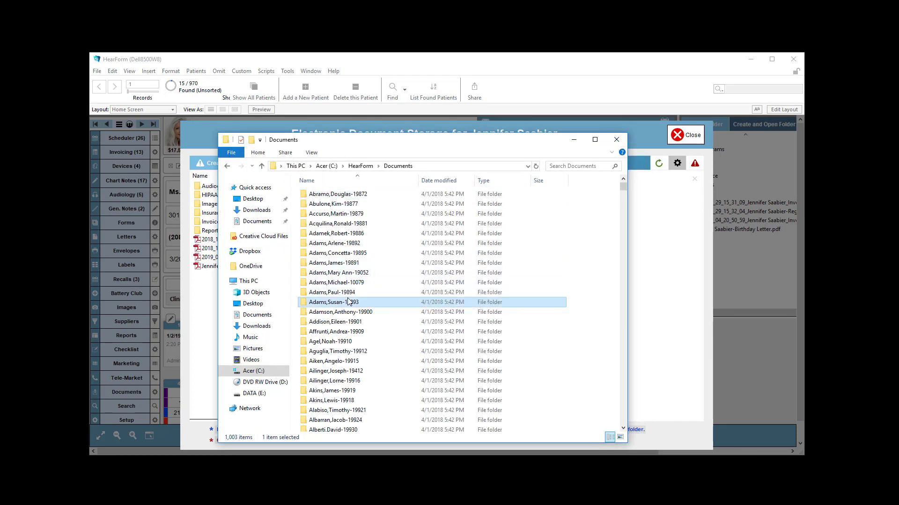
{"action": "key", "text": "s"}
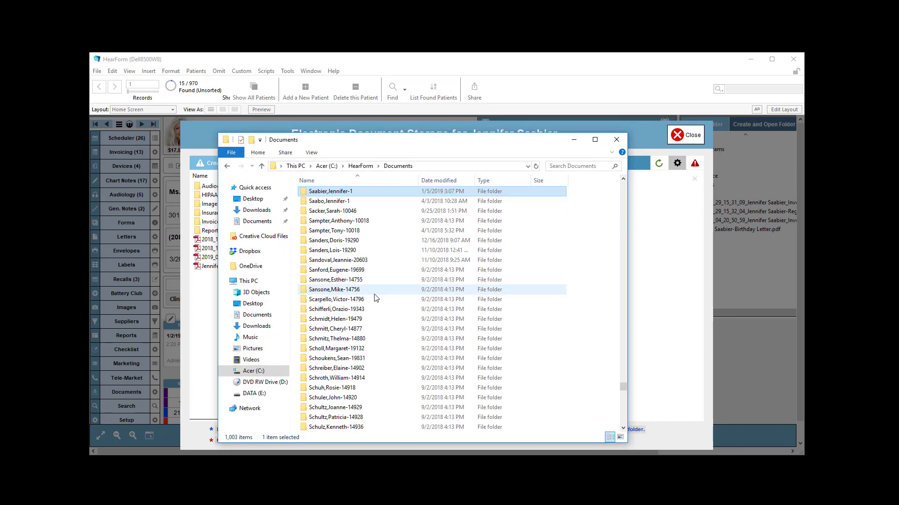
{"action": "double_click", "coordinate": [329, 193]}
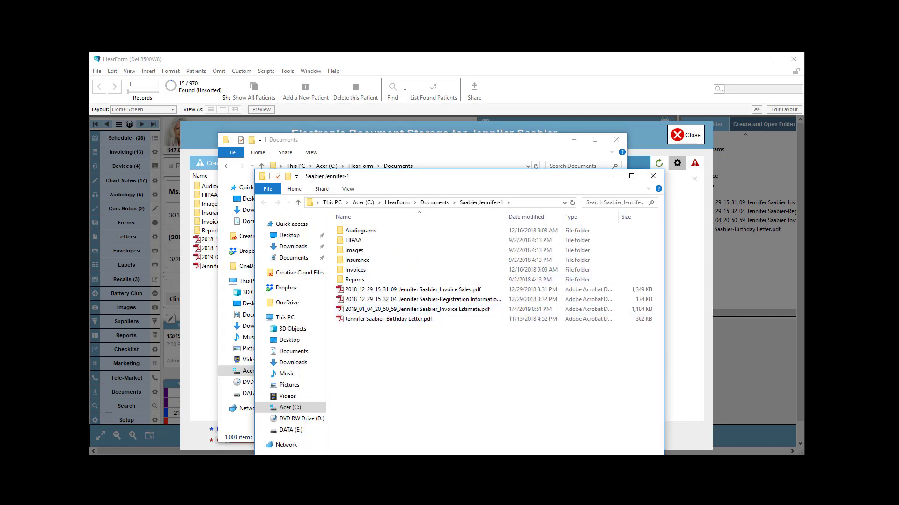
{"action": "left_click_drag", "start_coordinate": [401, 479], "coordinate": [403, 432]}
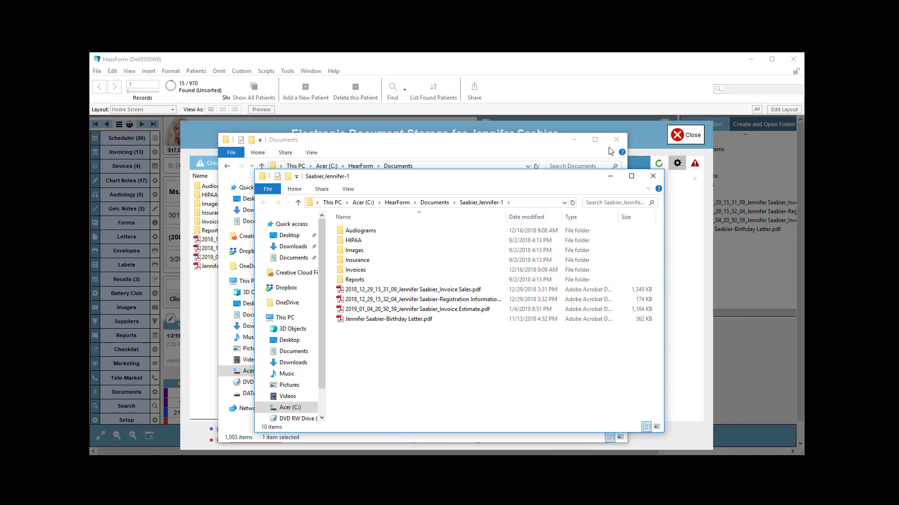
{"action": "left_click", "coordinate": [616, 140]}
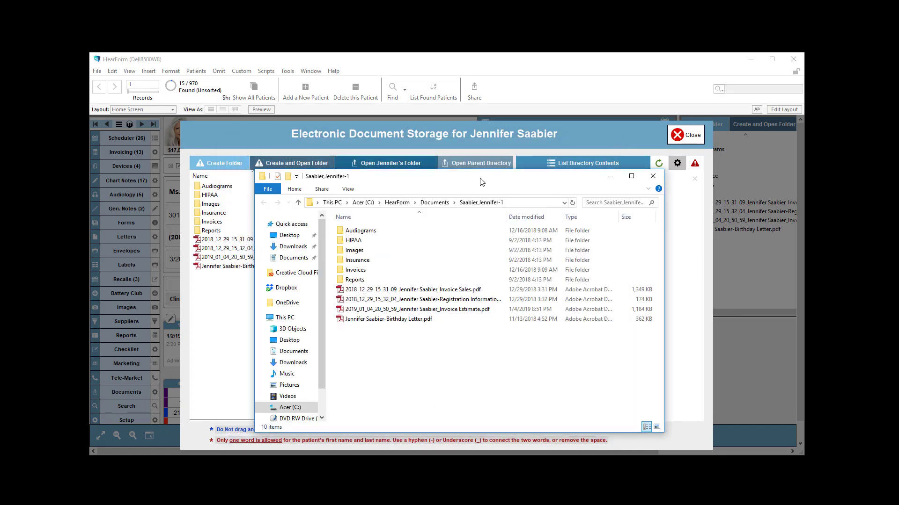
Open and close the invoice sales PDF and the birthday letter PDF from the patient's folder
{"action": "left_click_drag", "start_coordinate": [482, 181], "coordinate": [582, 160]}
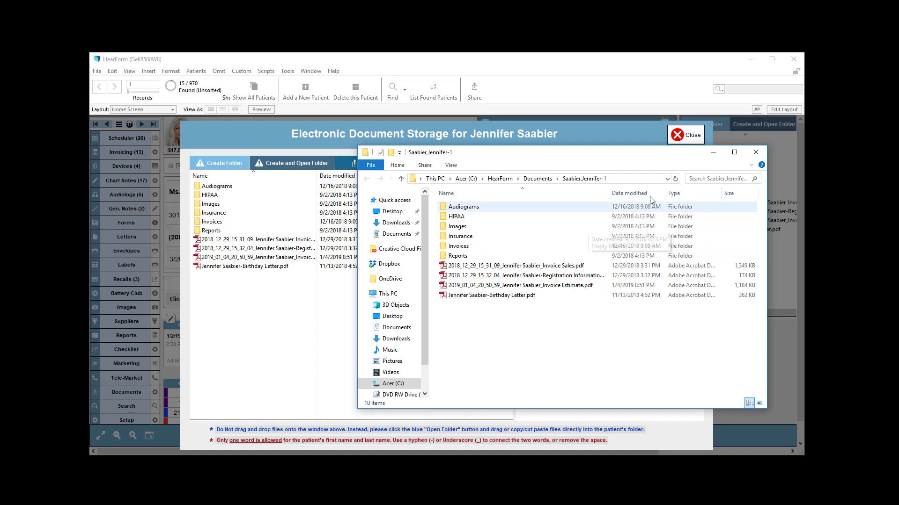
{"action": "double_click", "coordinate": [474, 266]}
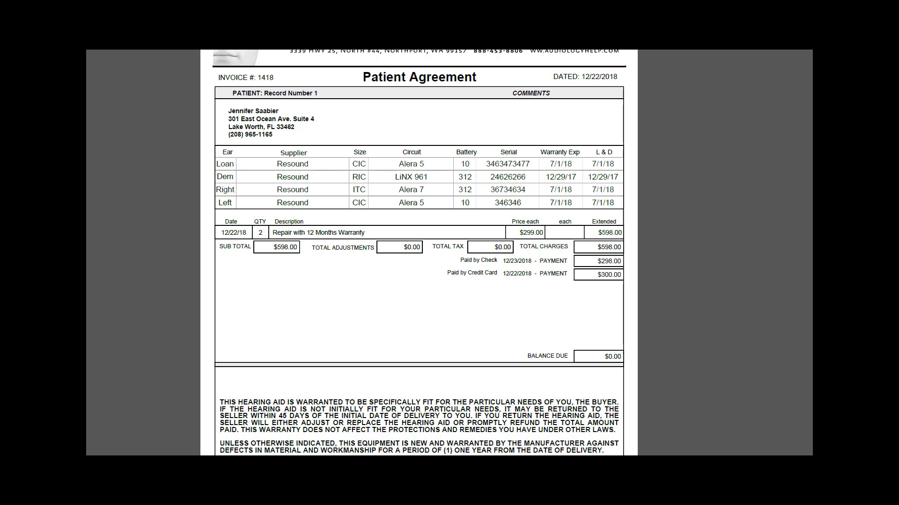
{"action": "key", "text": "alt+F4"}
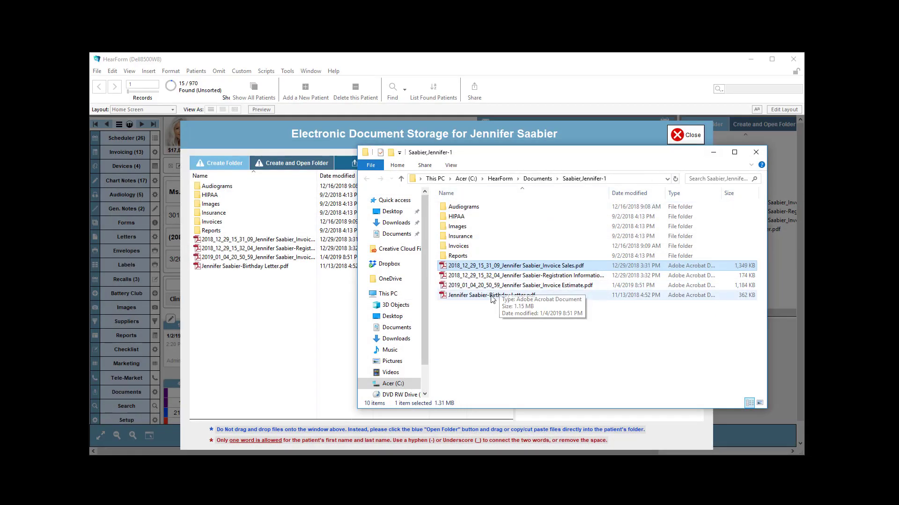
{"action": "double_click", "coordinate": [491, 296]}
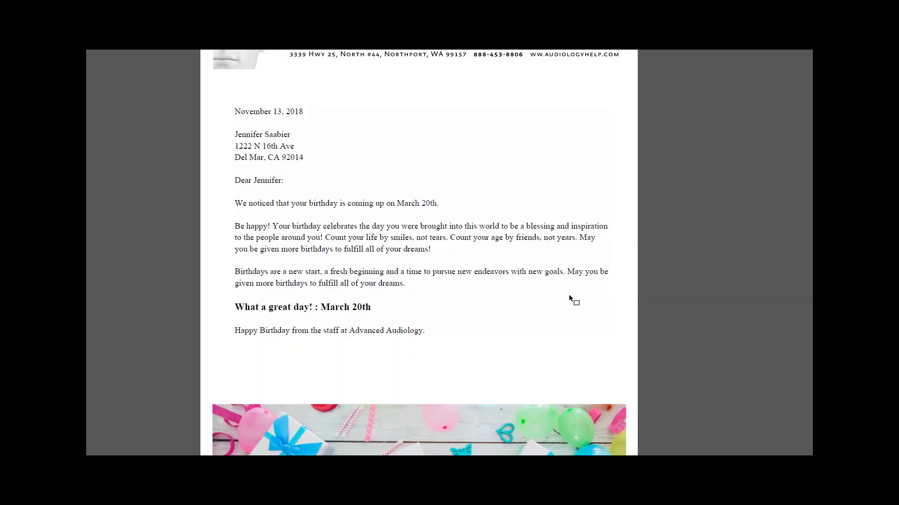
{"action": "key", "text": "ctrl+w"}
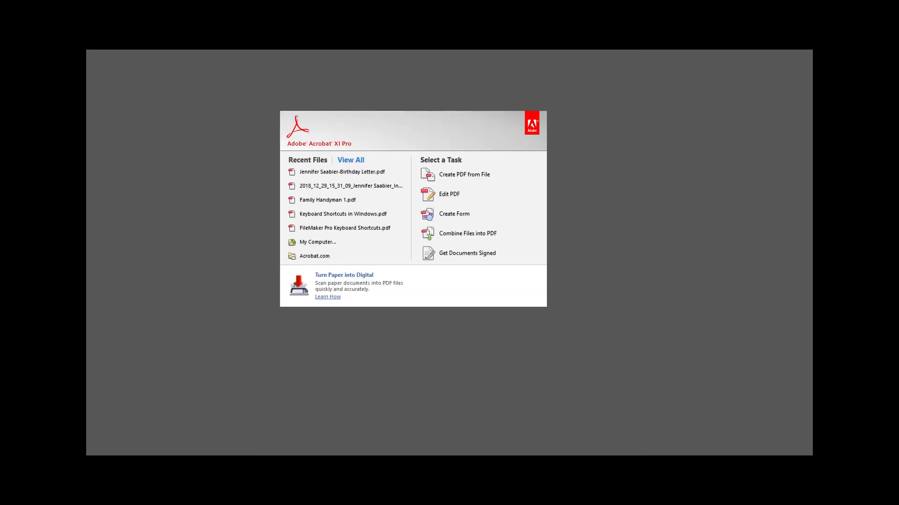
{"action": "key", "text": "alt+F4"}
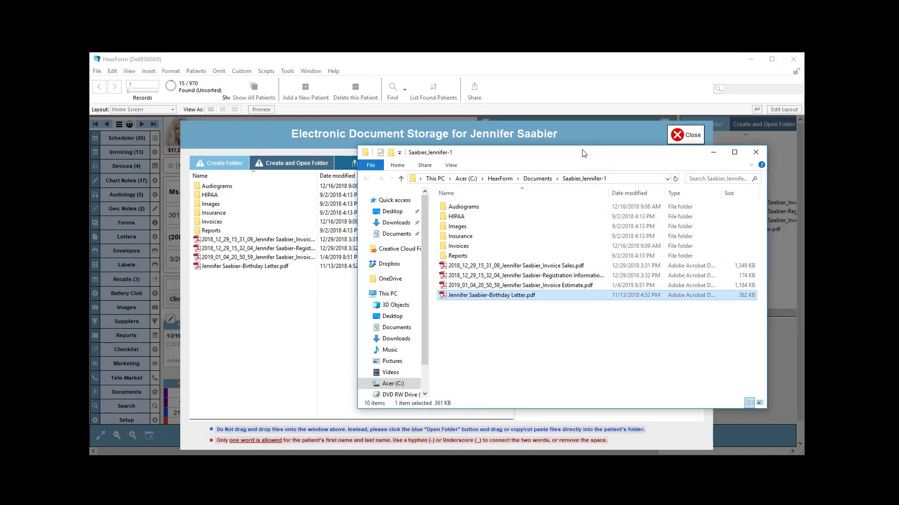
Copy Keyboard Shortcuts in Windows.pdf into the patient's folder and put the explorer window away
{"action": "left_click_drag", "start_coordinate": [588, 151], "coordinate": [450, 164]}
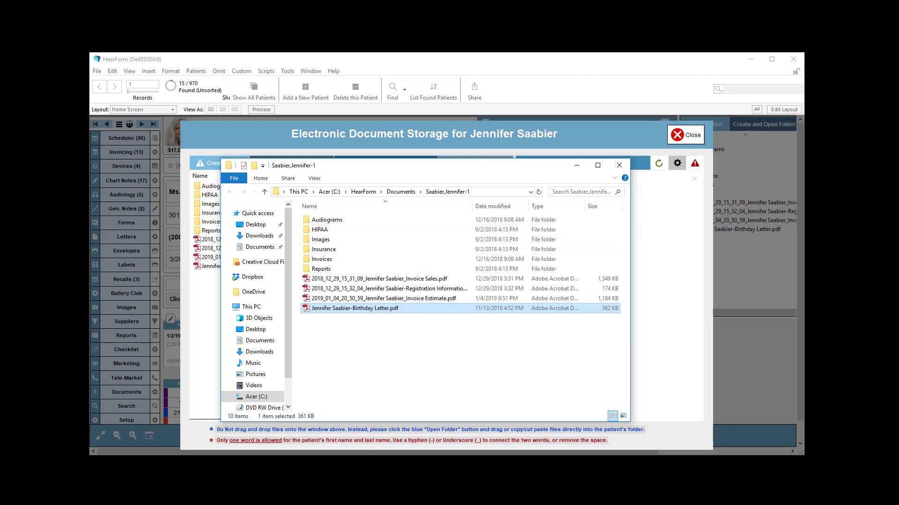
{"action": "left_click_drag", "start_coordinate": [52, 255], "coordinate": [351, 348]}
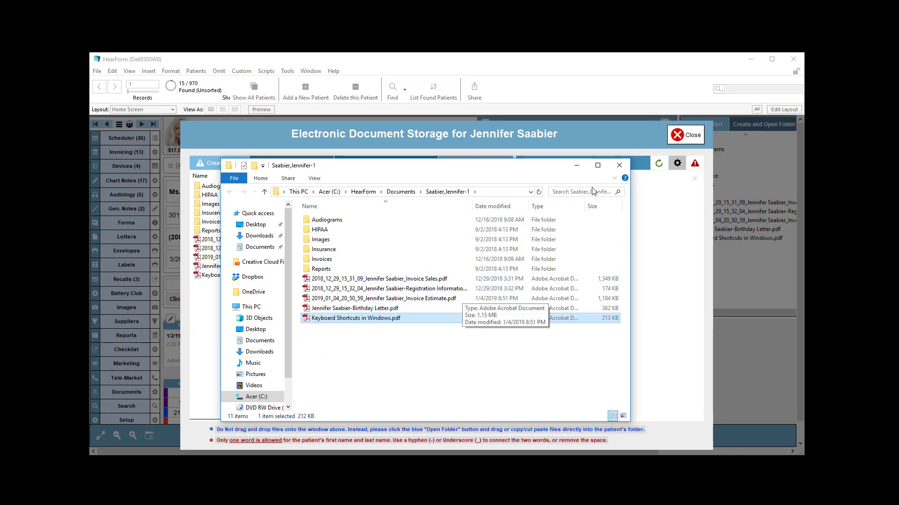
{"action": "left_click", "coordinate": [576, 165]}
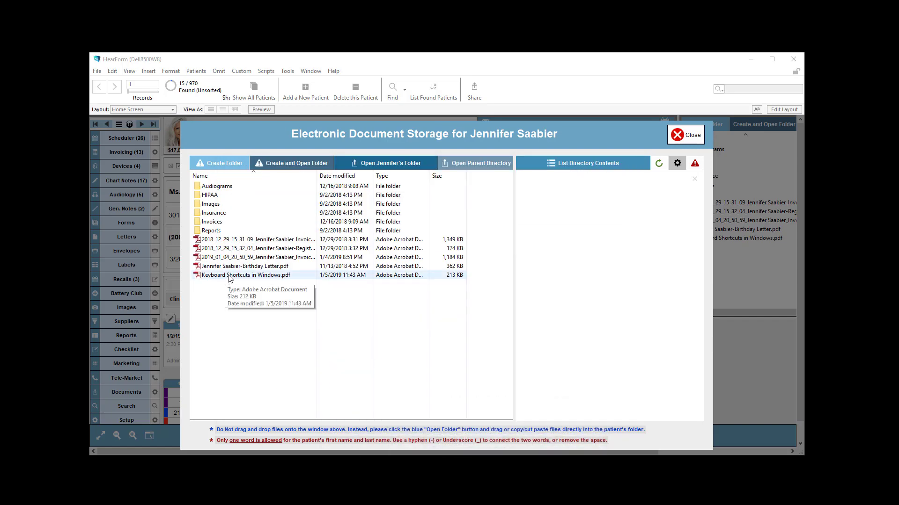
Open and close Keyboard Shortcuts in Windows.pdf from the document storage window
{"action": "double_click", "coordinate": [233, 276]}
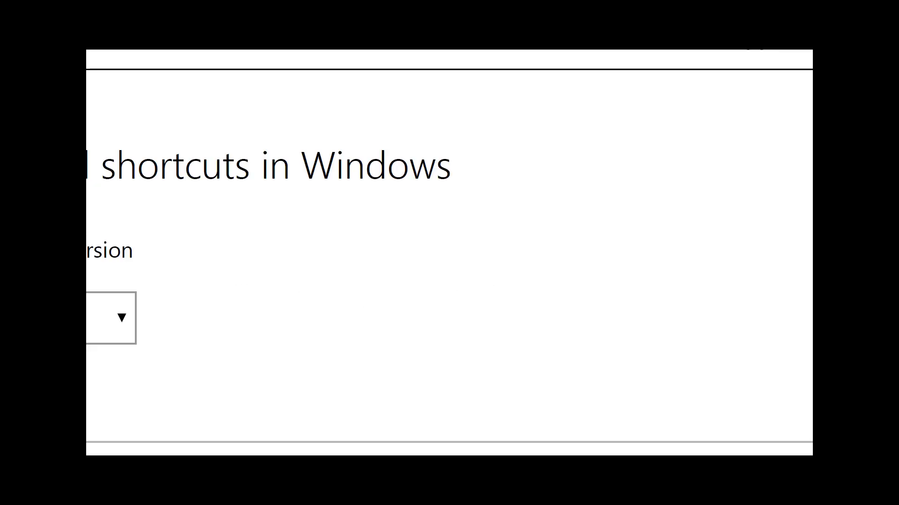
{"action": "key", "text": "ctrl+w"}
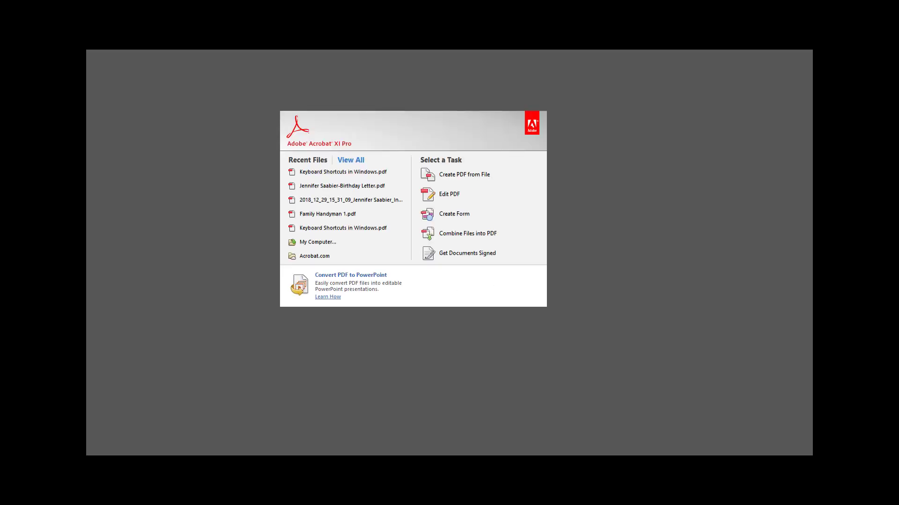
{"action": "key", "text": "alt+F4"}
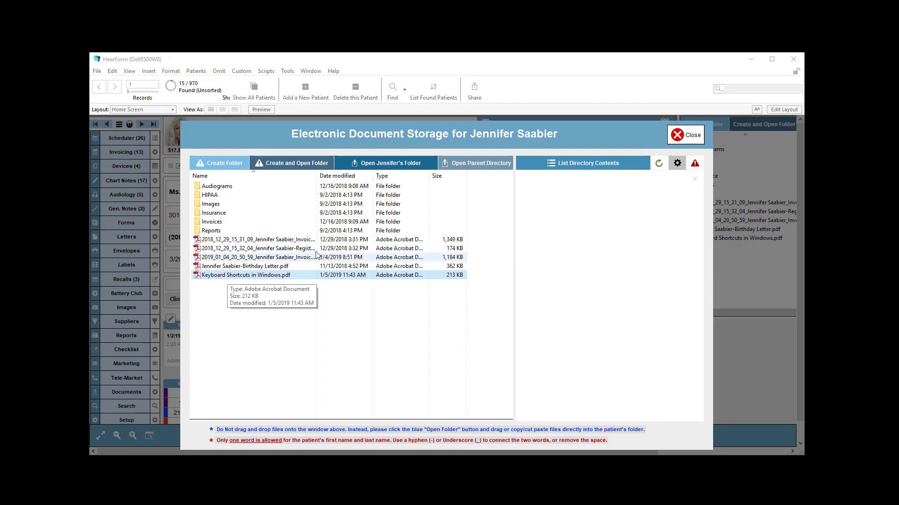
Open and close the patient's folder from the storage window, then close the storage window
{"action": "left_click", "coordinate": [363, 161]}
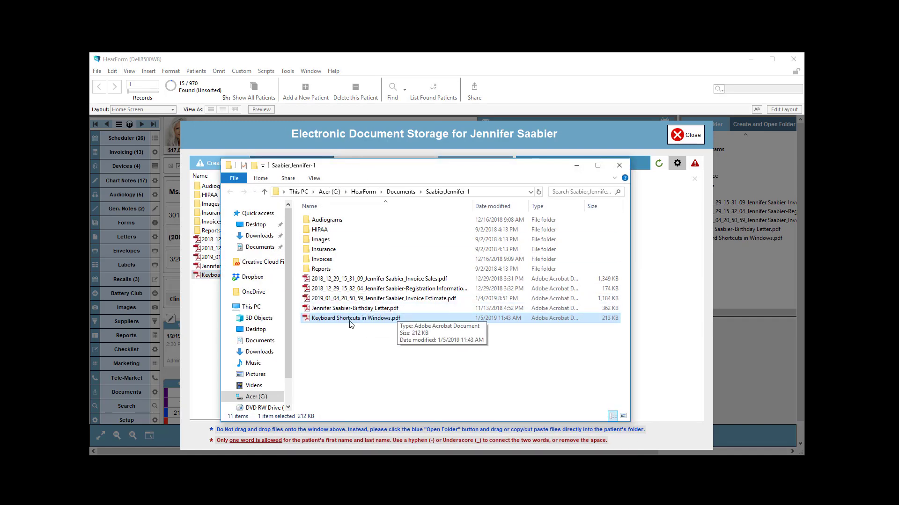
{"action": "left_click", "coordinate": [620, 165]}
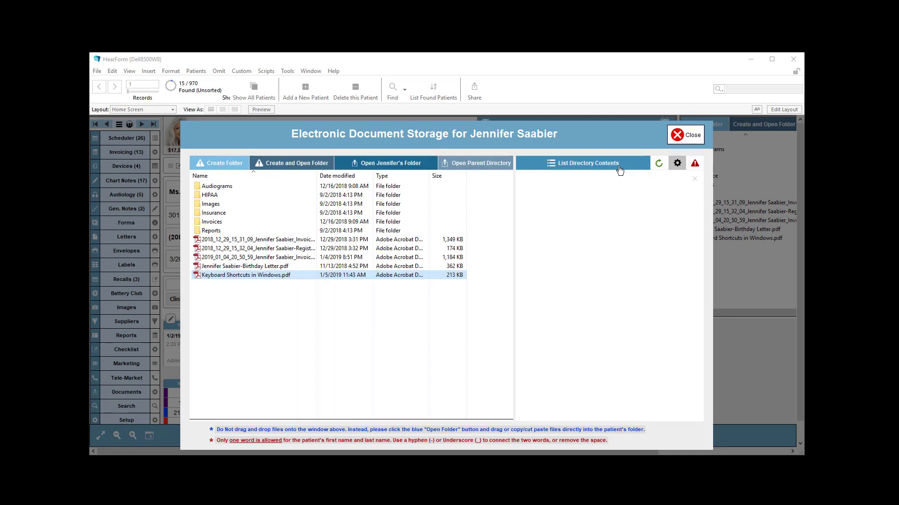
{"action": "left_click", "coordinate": [684, 137]}
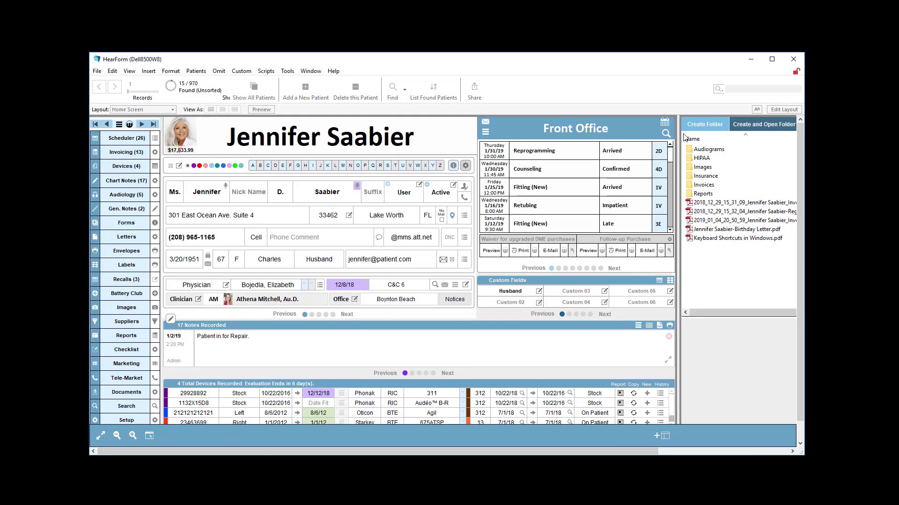
Open the patient's folder and move Keyboard Shortcuts in Windows.pdf into Audiograms and the birthday letter PDF into Reports
{"action": "left_click", "coordinate": [707, 230]}
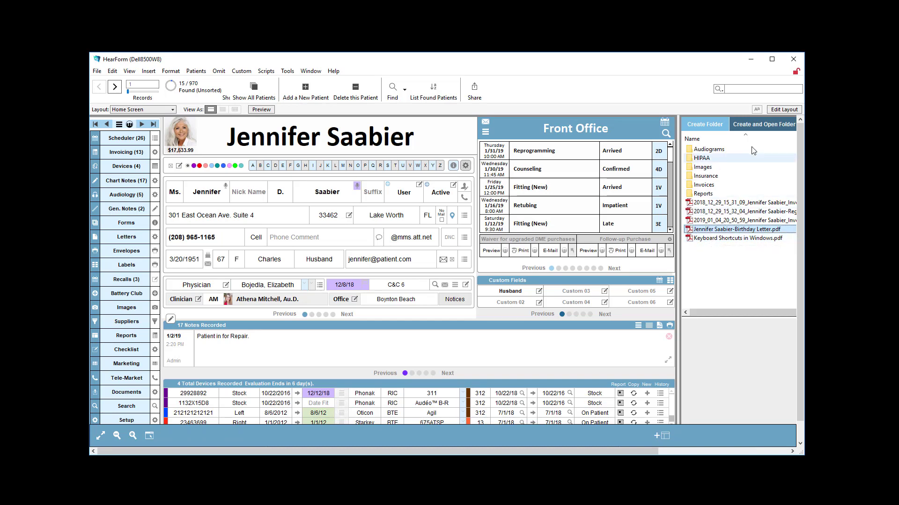
{"action": "left_click", "coordinate": [751, 128]}
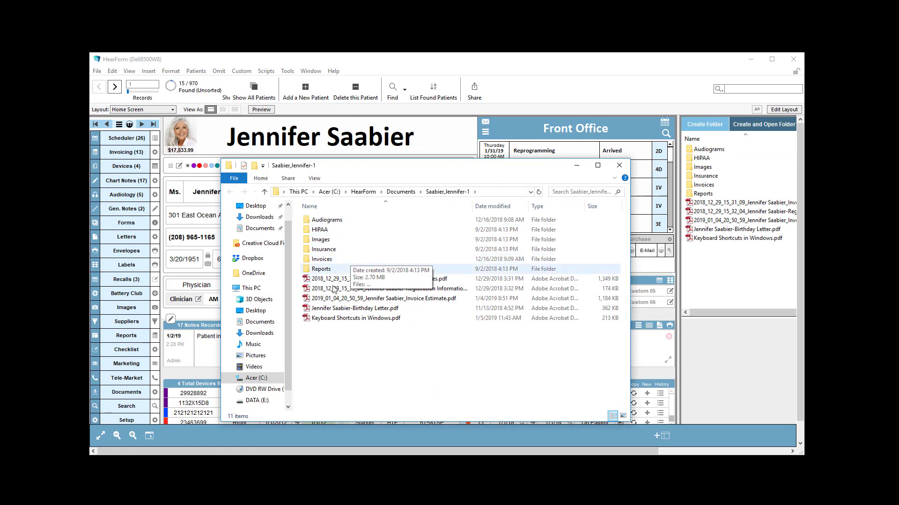
{"action": "left_click_drag", "start_coordinate": [338, 318], "coordinate": [336, 235]}
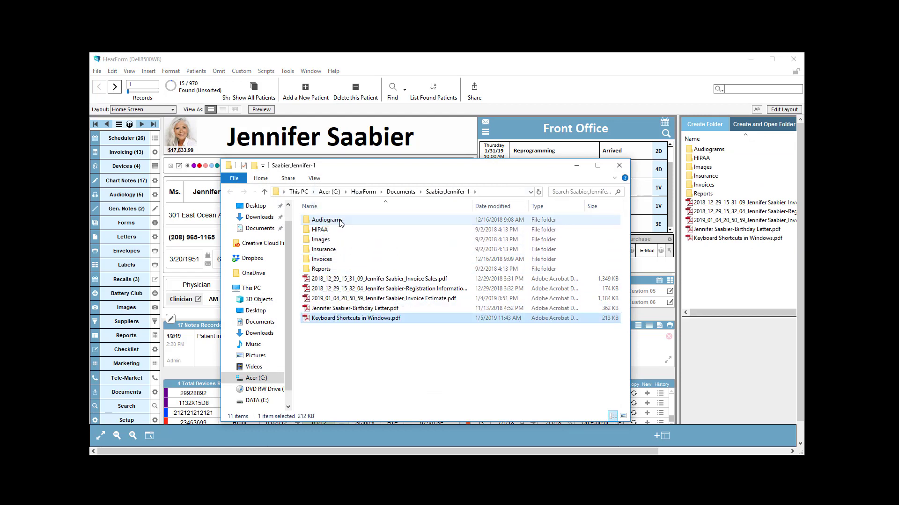
{"action": "left_click", "coordinate": [341, 312]}
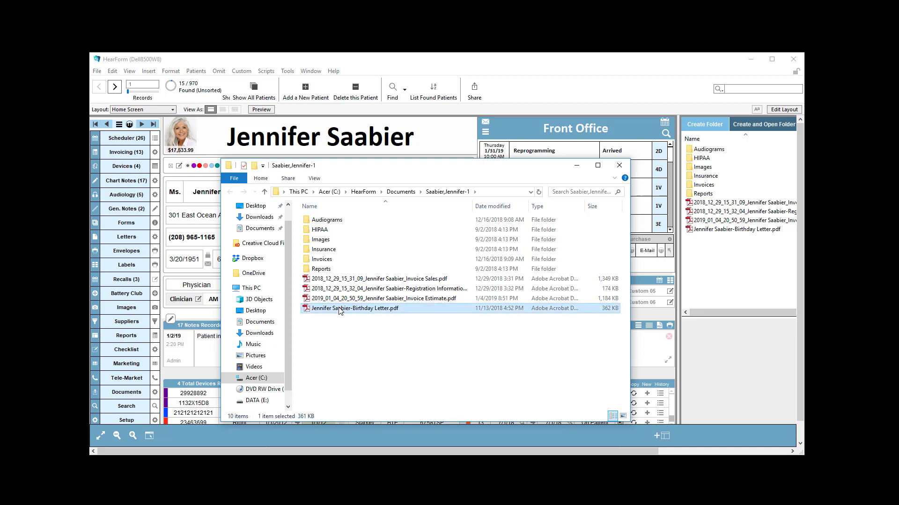
{"action": "left_click_drag", "start_coordinate": [340, 302], "coordinate": [336, 266]}
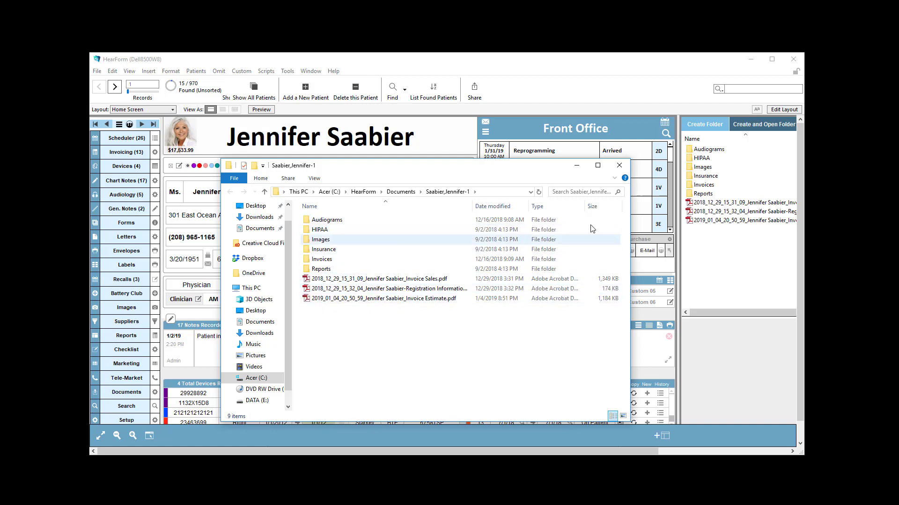
{"action": "left_click", "coordinate": [577, 165]}
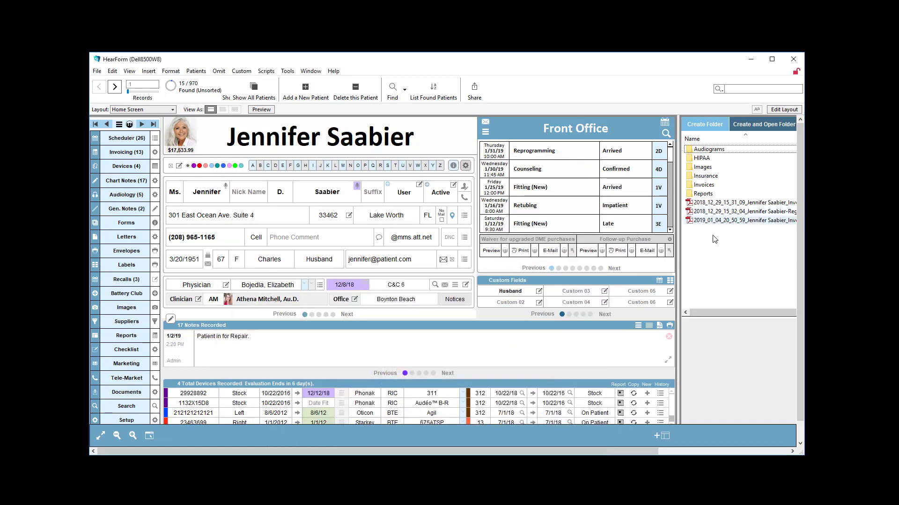
List the directory contents of the patient's document folder
{"action": "left_click_drag", "start_coordinate": [570, 451], "coordinate": [701, 450]}
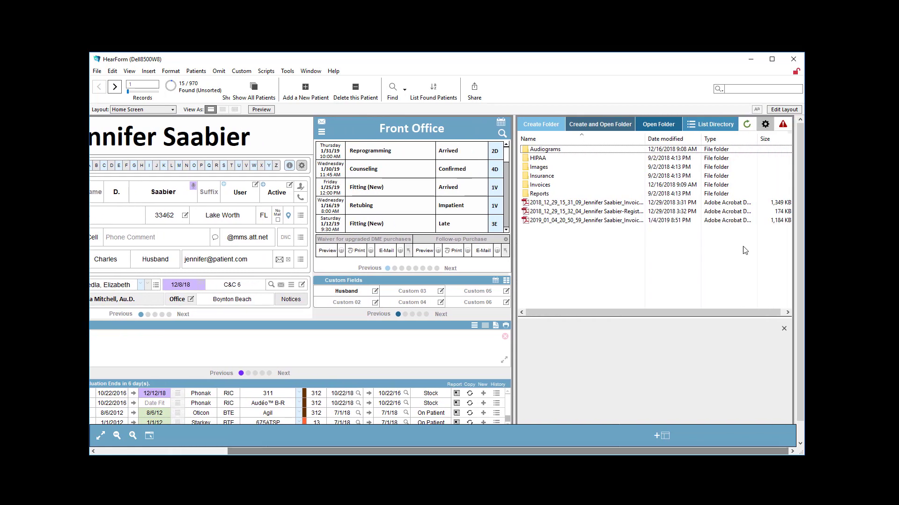
{"action": "left_click", "coordinate": [713, 127]}
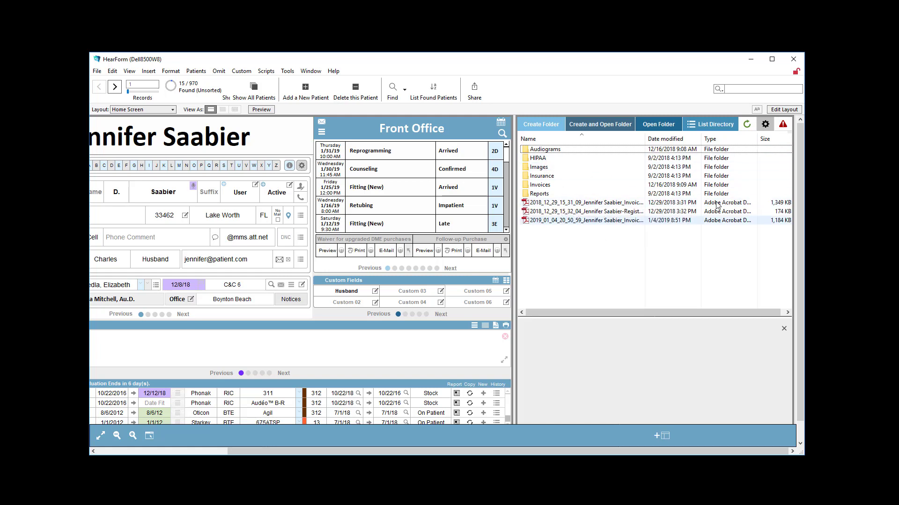
{"action": "left_click", "coordinate": [710, 124]}
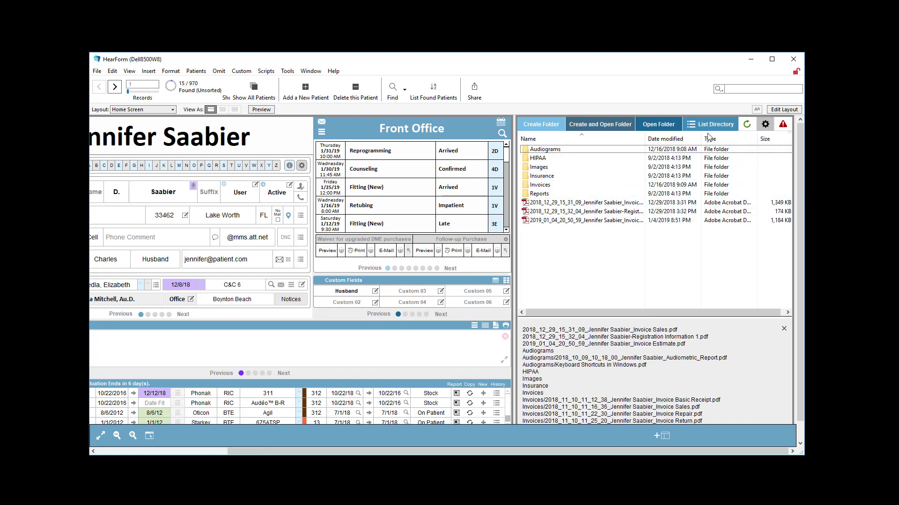
Examine the directory listing of the patient's files and subfolders
{"action": "left_click", "coordinate": [546, 345]}
{"action": "left_click_drag", "start_coordinate": [576, 381], "coordinate": [514, 320]}
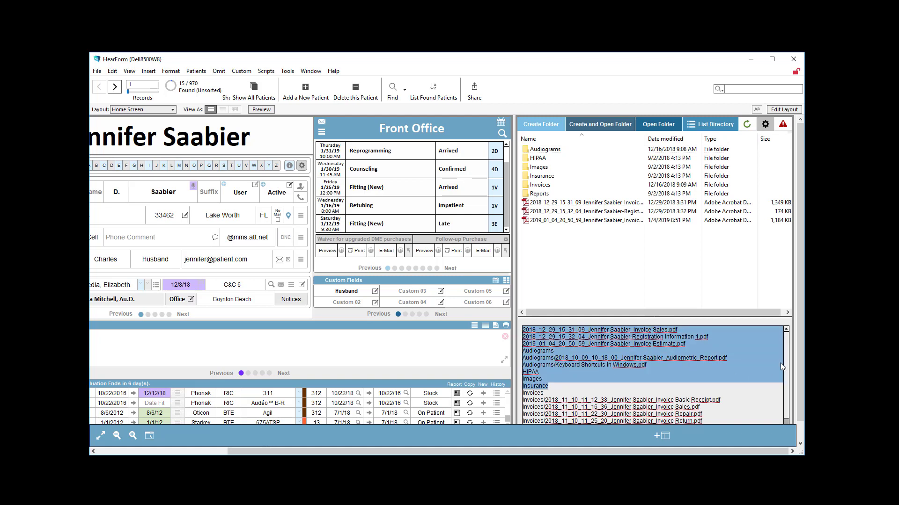
{"action": "scroll", "coordinate": [786, 381], "scroll_direction": "down", "scroll_amount": 1}
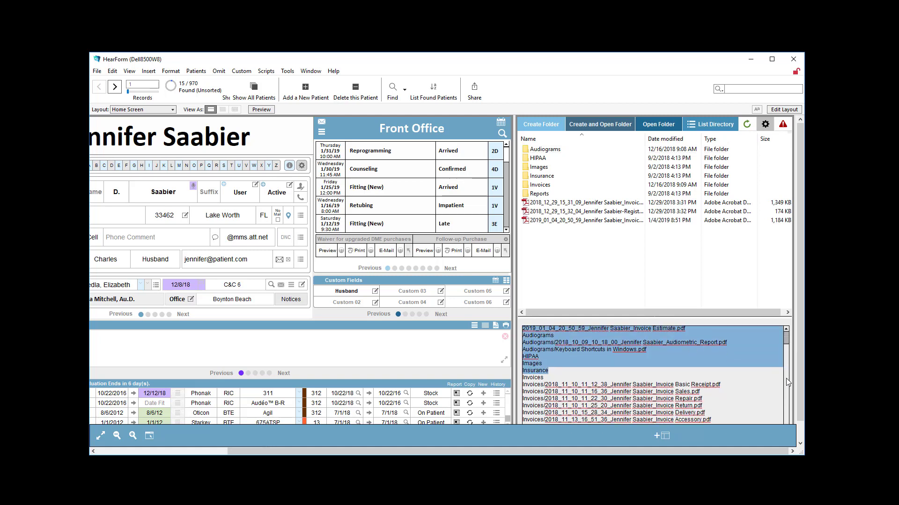
{"action": "scroll", "coordinate": [788, 344], "scroll_direction": "up", "scroll_amount": 1}
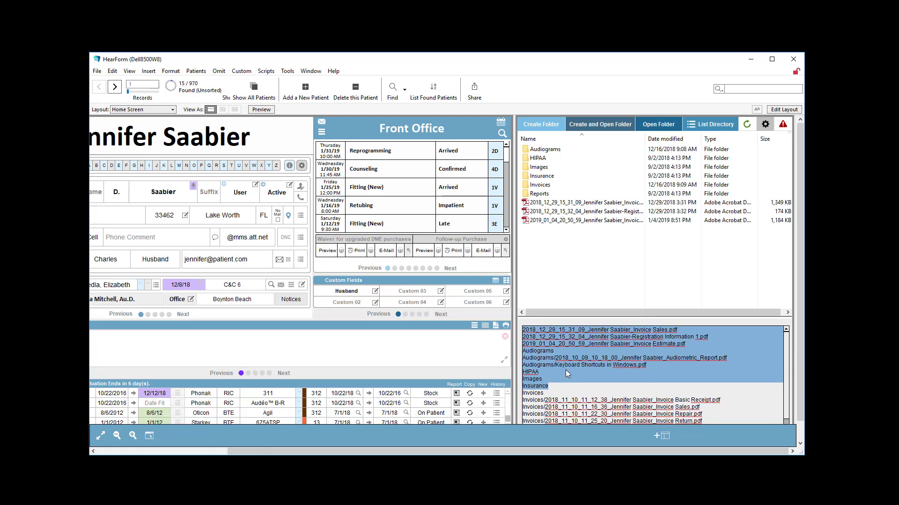
{"action": "left_click", "coordinate": [541, 351]}
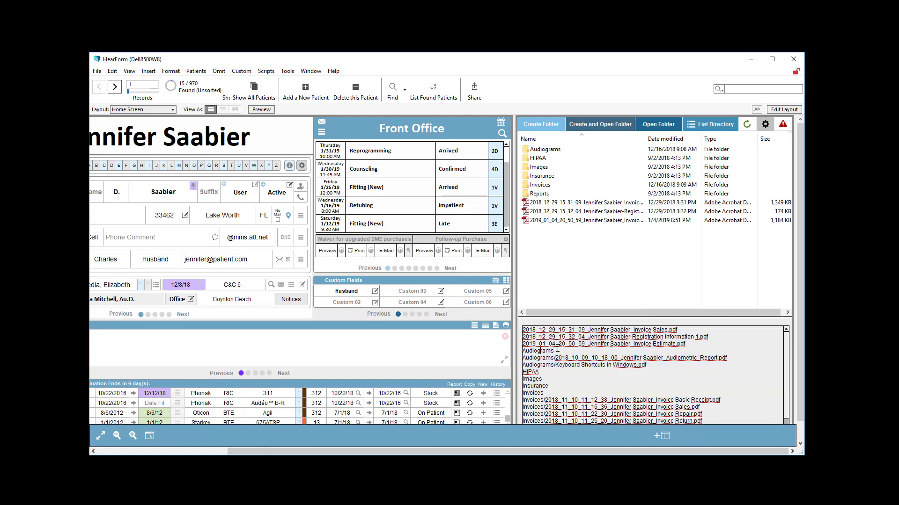
{"action": "left_click_drag", "start_coordinate": [556, 350], "coordinate": [515, 352]}
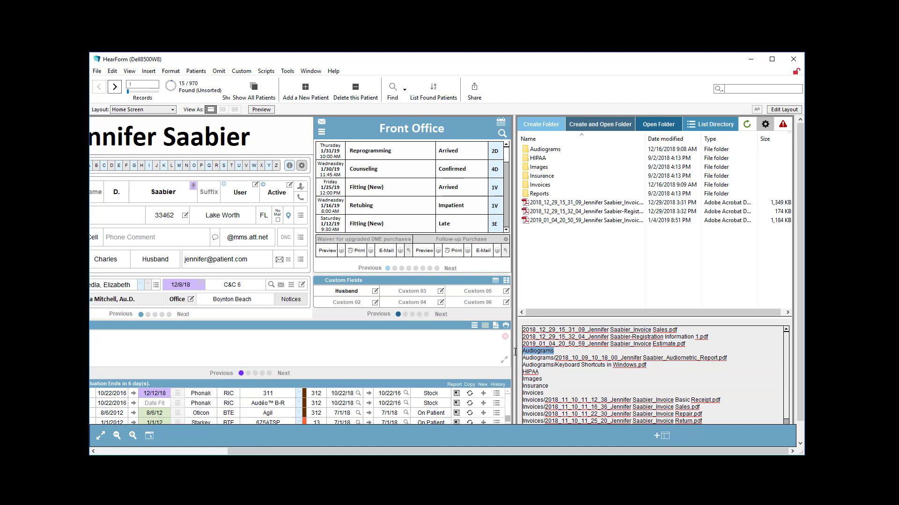
{"action": "triple_click", "coordinate": [569, 358]}
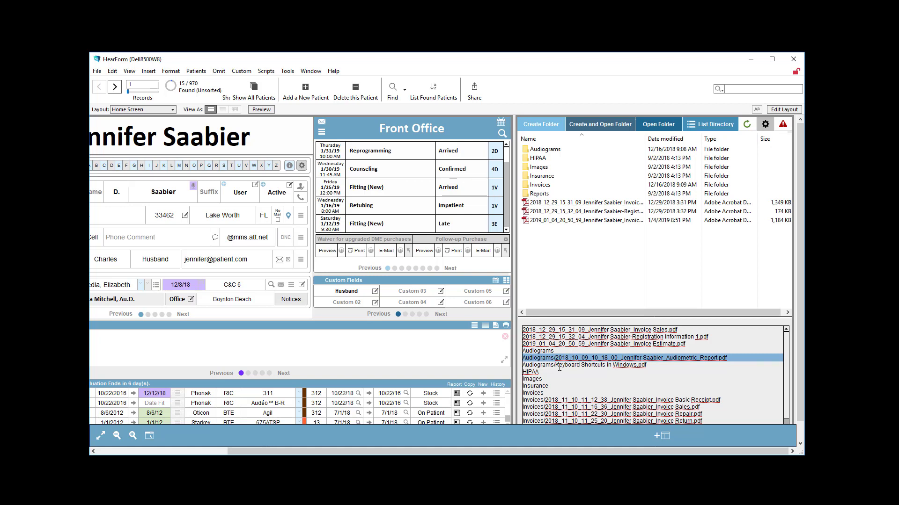
{"action": "triple_click", "coordinate": [559, 366]}
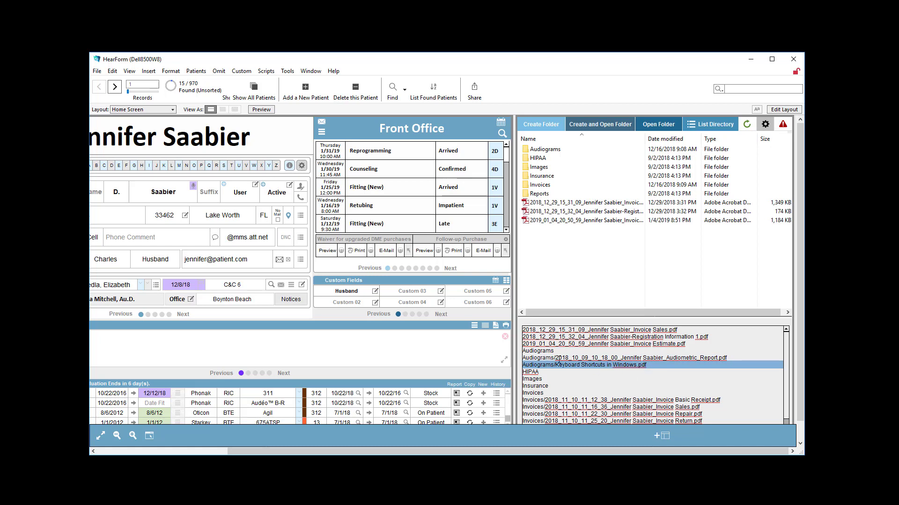
{"action": "double_click", "coordinate": [539, 393]}
{"action": "scroll", "coordinate": [543, 391], "scroll_direction": "down", "scroll_amount": 3}
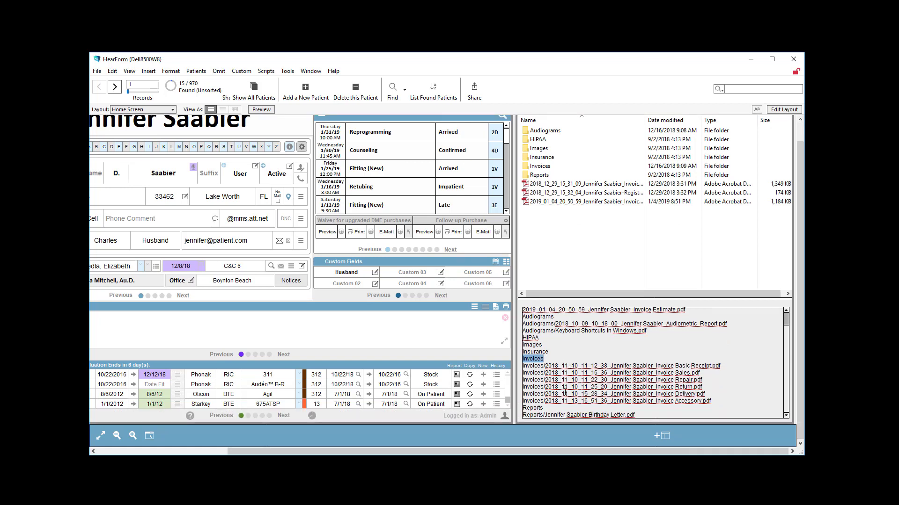
{"action": "left_click", "coordinate": [539, 409]}
{"action": "left_click_drag", "start_coordinate": [561, 416], "coordinate": [642, 413]}
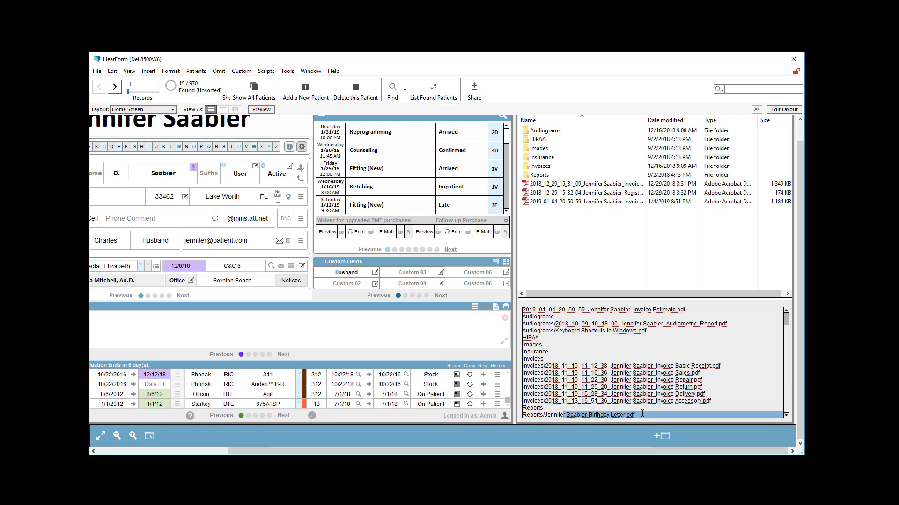
{"action": "left_click", "coordinate": [580, 255]}
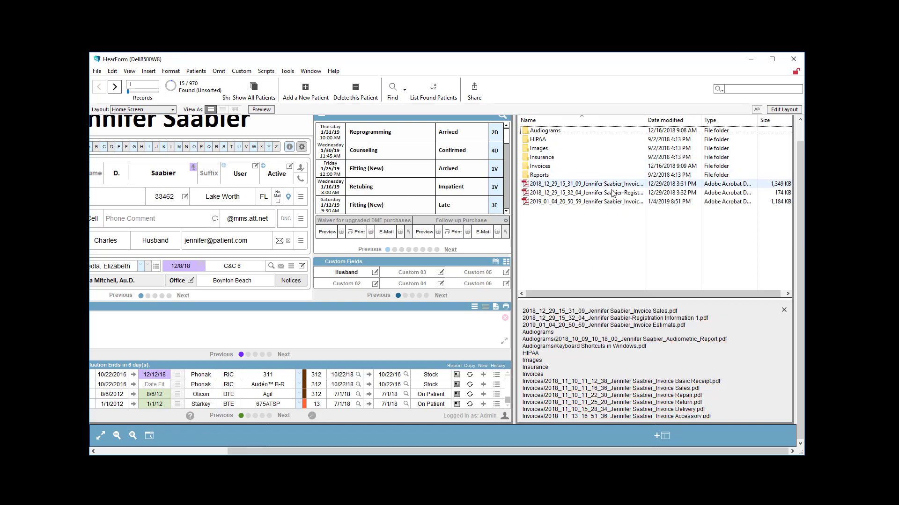
Open the Invoices subfolder of the patient's folder and close it again
{"action": "scroll", "coordinate": [802, 132], "scroll_direction": "up", "scroll_amount": 1}
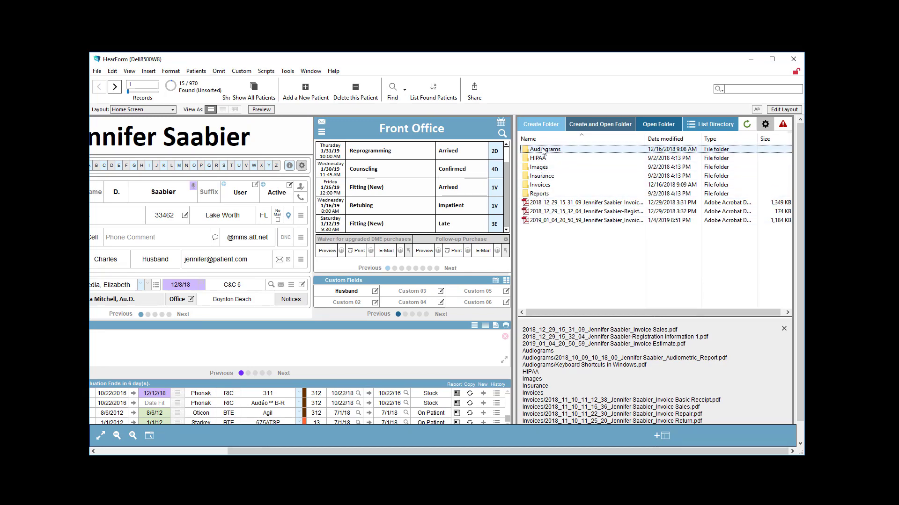
{"action": "double_click", "coordinate": [540, 185]}
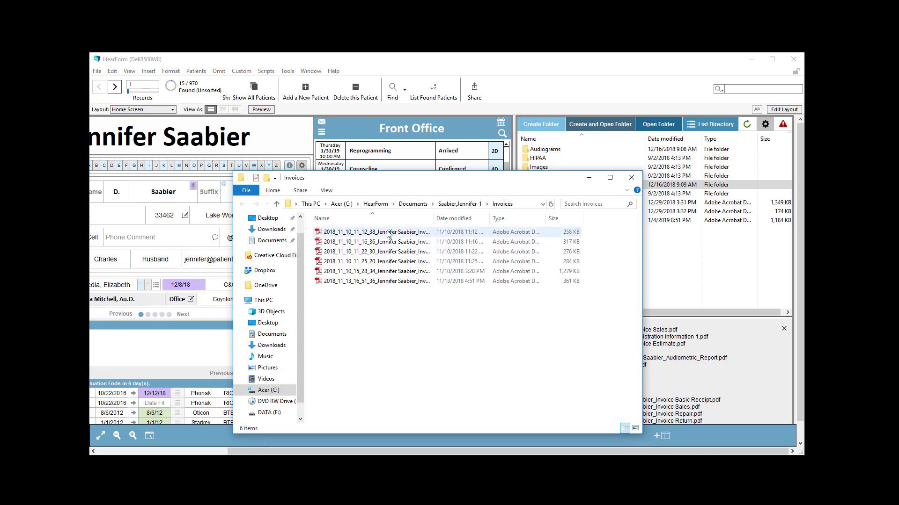
{"action": "left_click", "coordinate": [631, 178]}
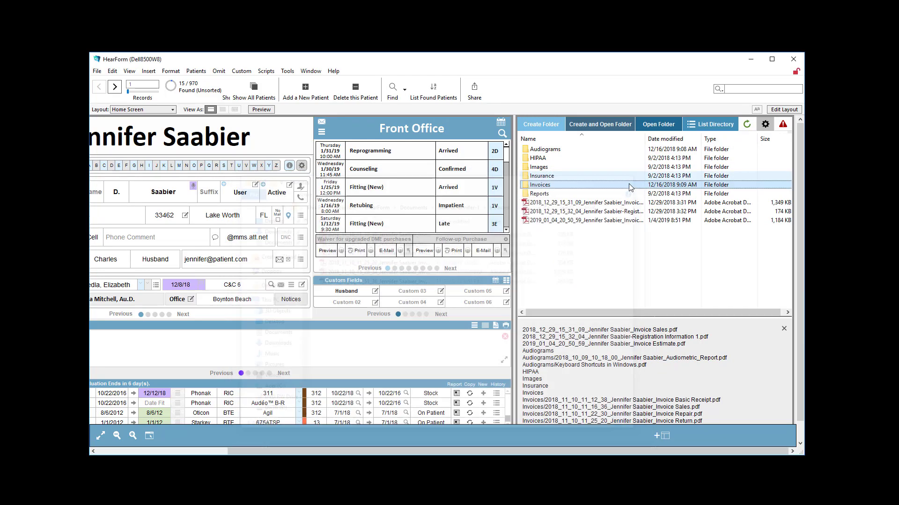
Open the patient's electronic document storage window and close it
{"action": "left_click", "coordinate": [203, 451]}
{"action": "left_click", "coordinate": [127, 396]}
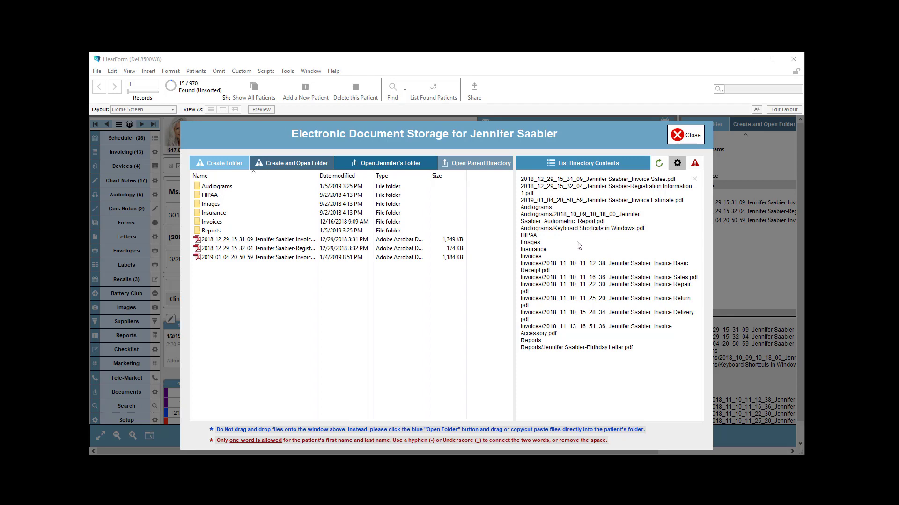
{"action": "left_click", "coordinate": [685, 135]}
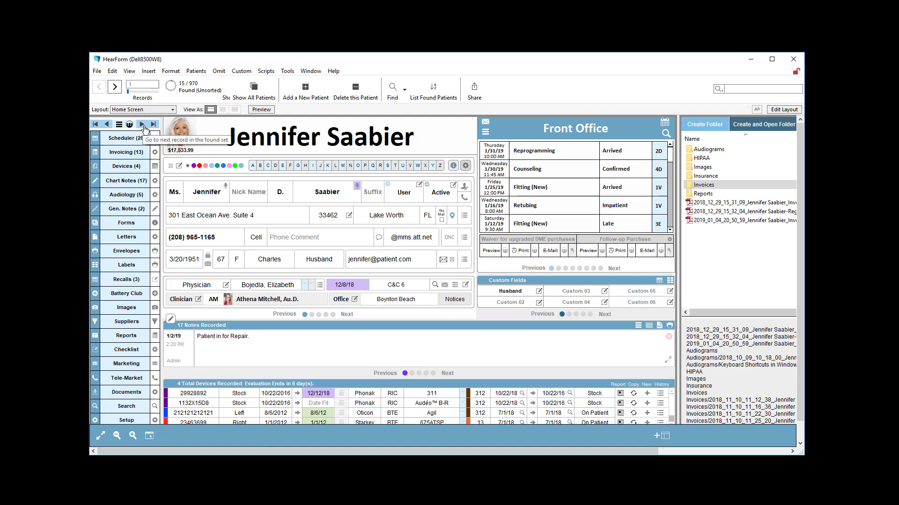
Add a new patient record and enter the patient's first name
{"action": "left_click", "coordinate": [295, 90]}
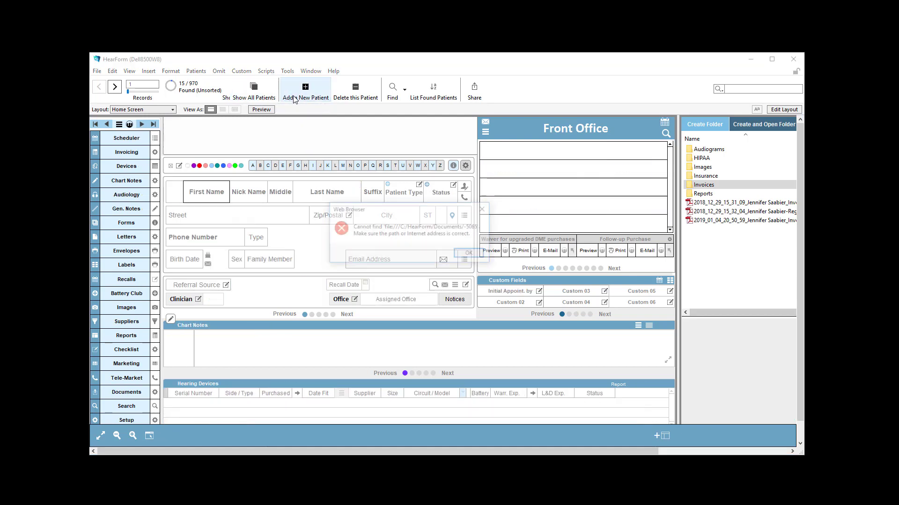
{"action": "left_click", "coordinate": [469, 254]}
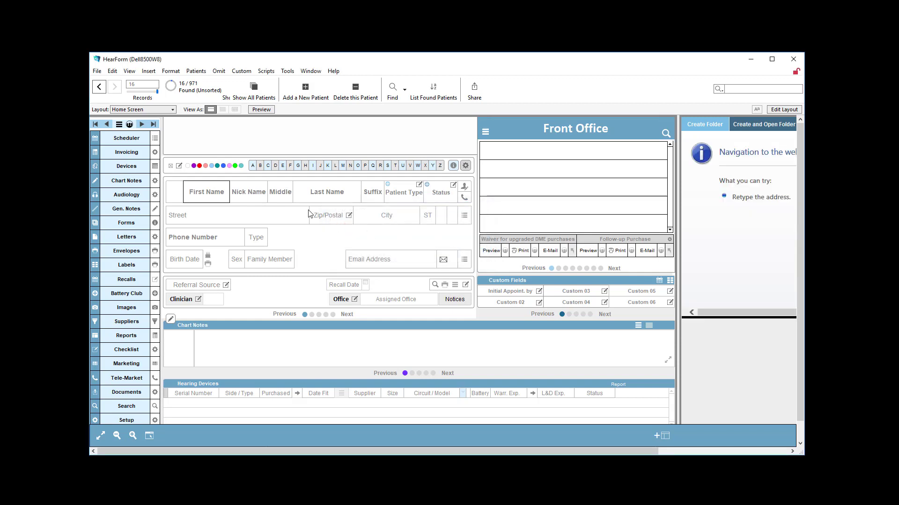
{"action": "type", "text": "M"}
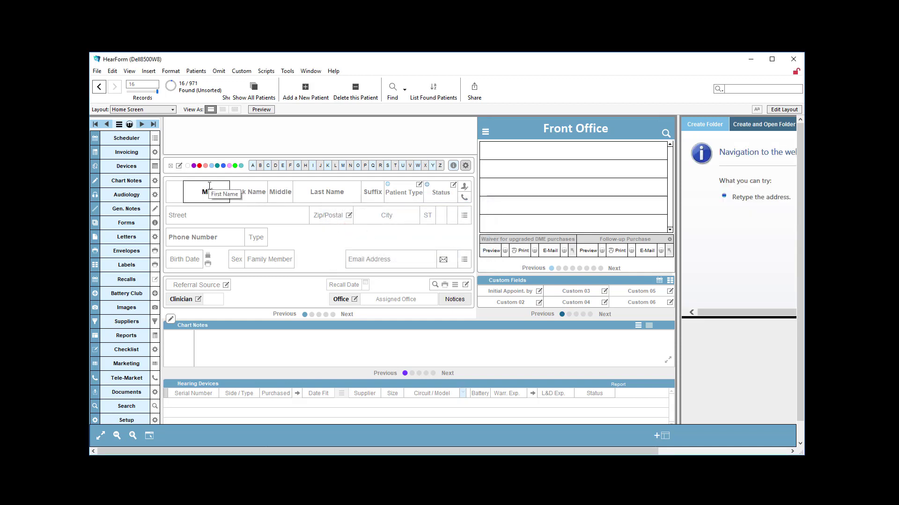
{"action": "type", "text": "ary"}
{"action": "key", "text": "Tab"}
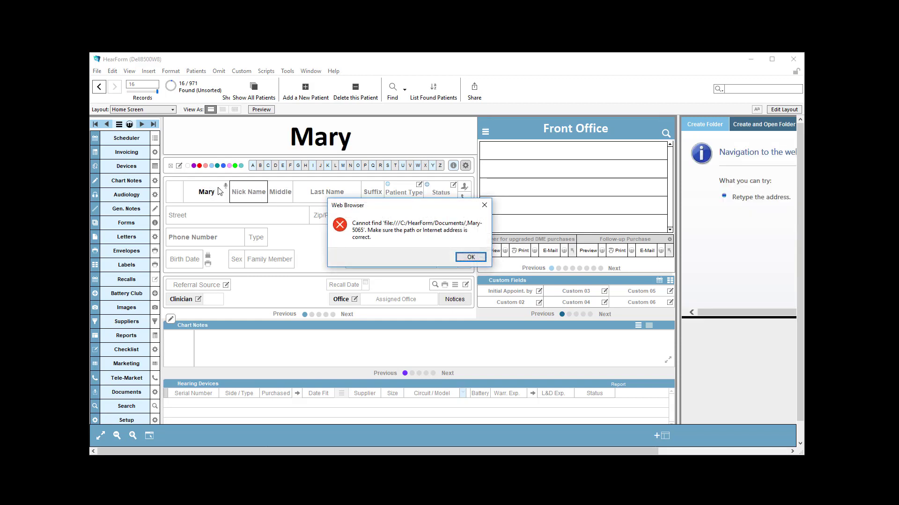
{"action": "left_click", "coordinate": [470, 257]}
Enter the new patient's last name
{"action": "left_click", "coordinate": [334, 199]}
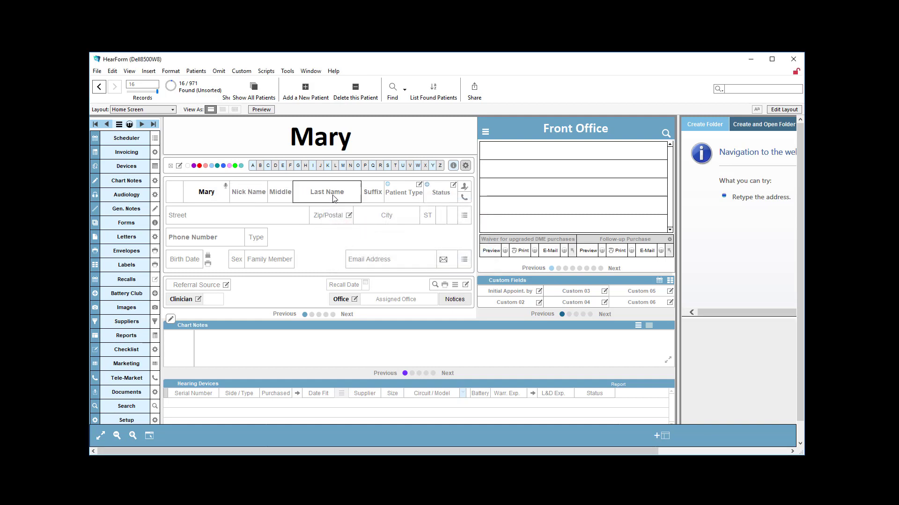
{"action": "type", "text": "Smith"}
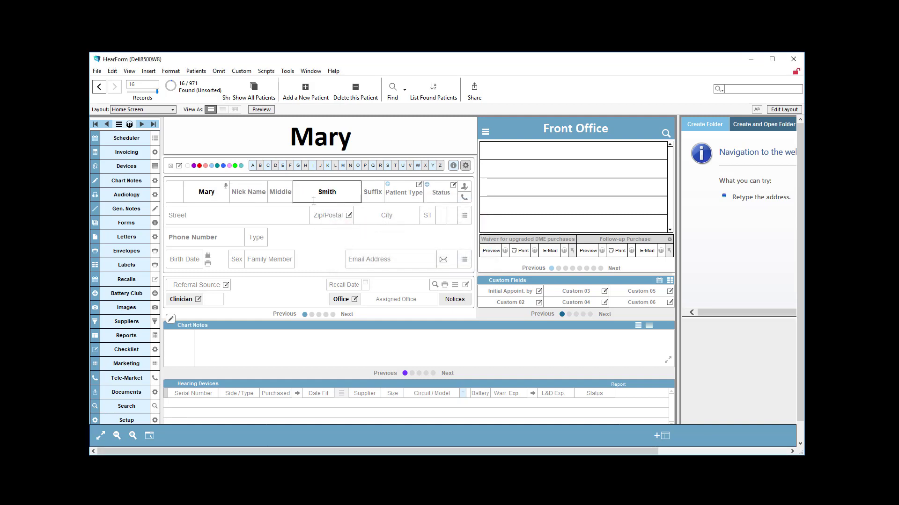
{"action": "left_click", "coordinate": [323, 250]}
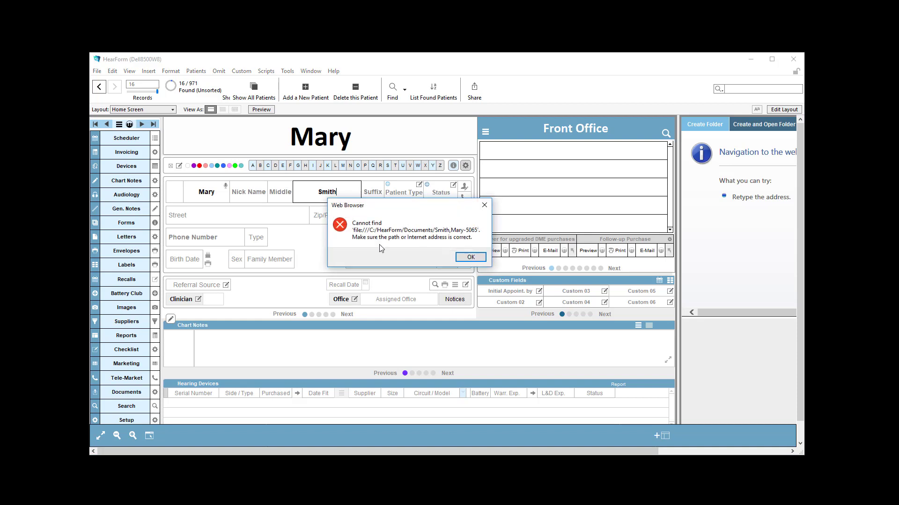
{"action": "left_click", "coordinate": [471, 256]}
{"action": "left_click", "coordinate": [471, 257]}
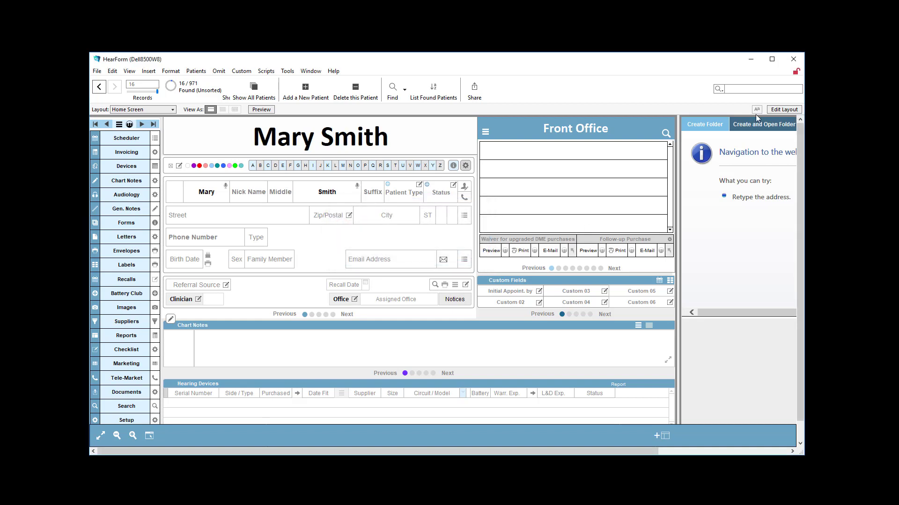
Create and open the new patient's document folder, then close the folder window
{"action": "left_click", "coordinate": [716, 126]}
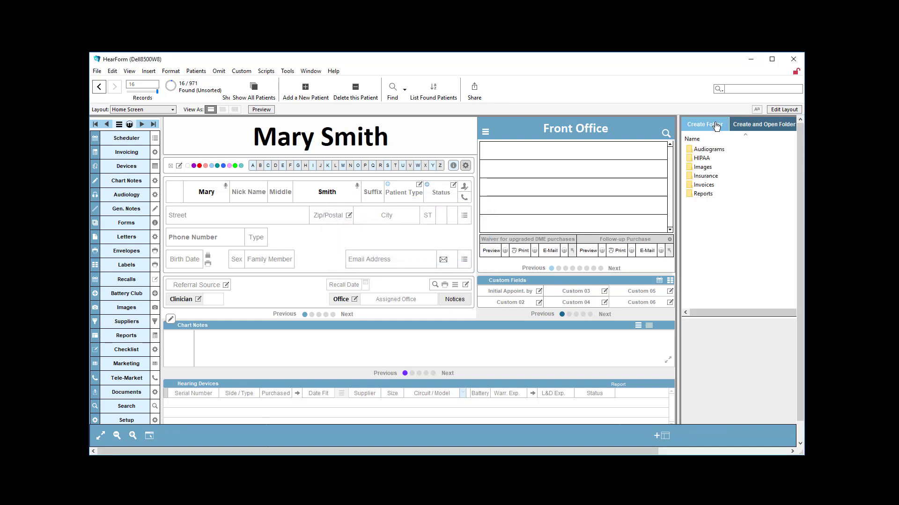
{"action": "left_click", "coordinate": [746, 126]}
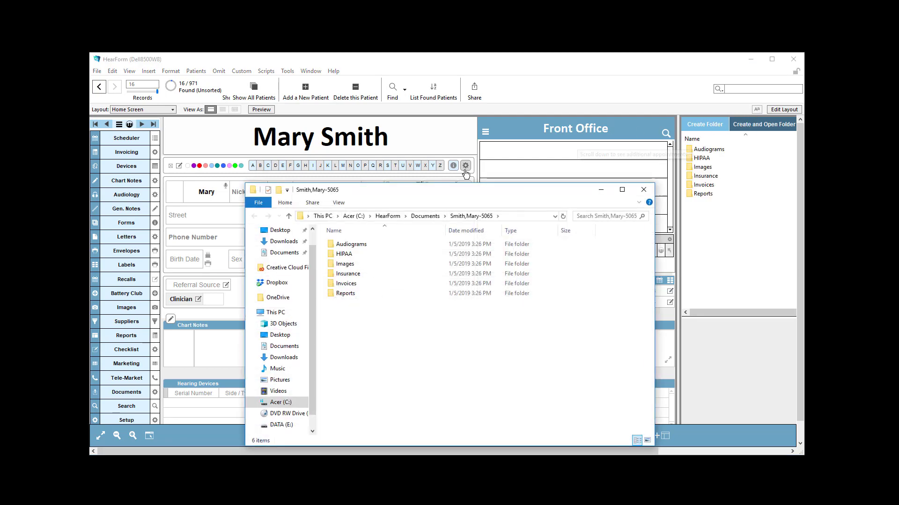
{"action": "left_click_drag", "start_coordinate": [451, 192], "coordinate": [427, 127]}
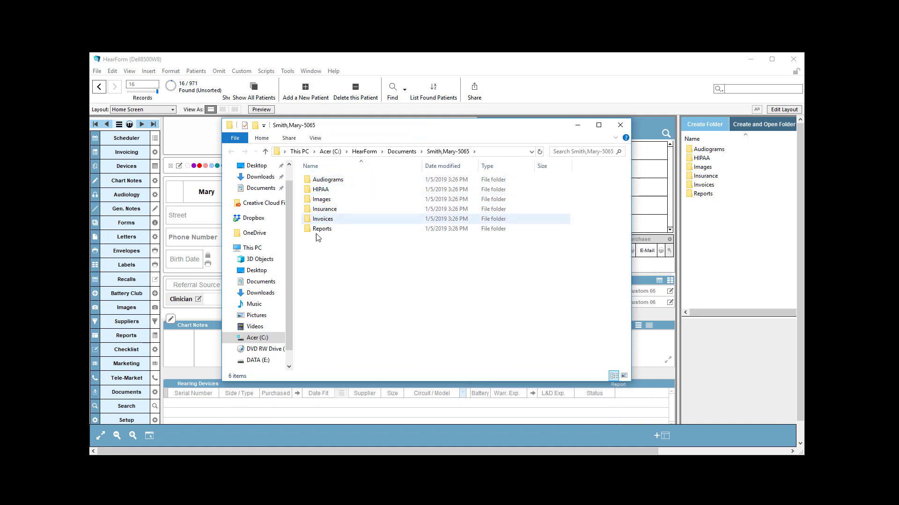
{"action": "left_click", "coordinate": [620, 125]}
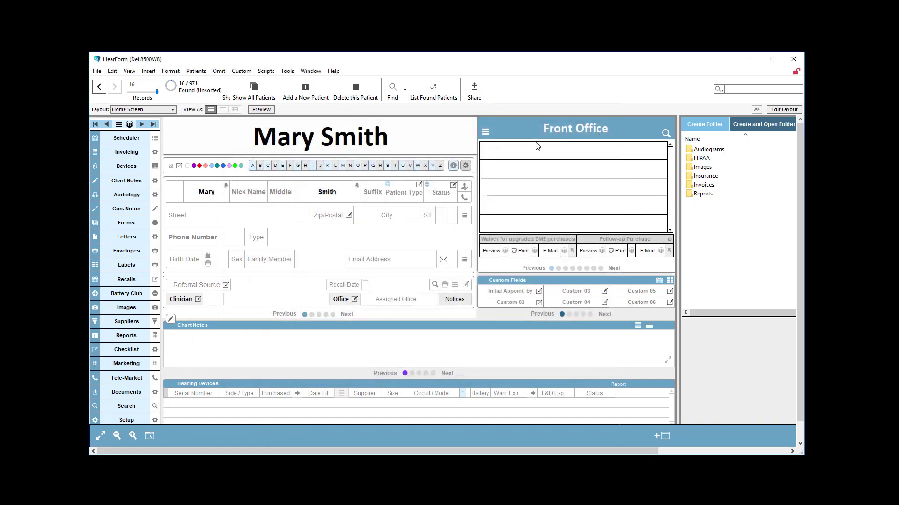
Append a hyphenated second surname to the patient's last name and dismiss the error that appears
{"action": "left_click", "coordinate": [219, 194]}
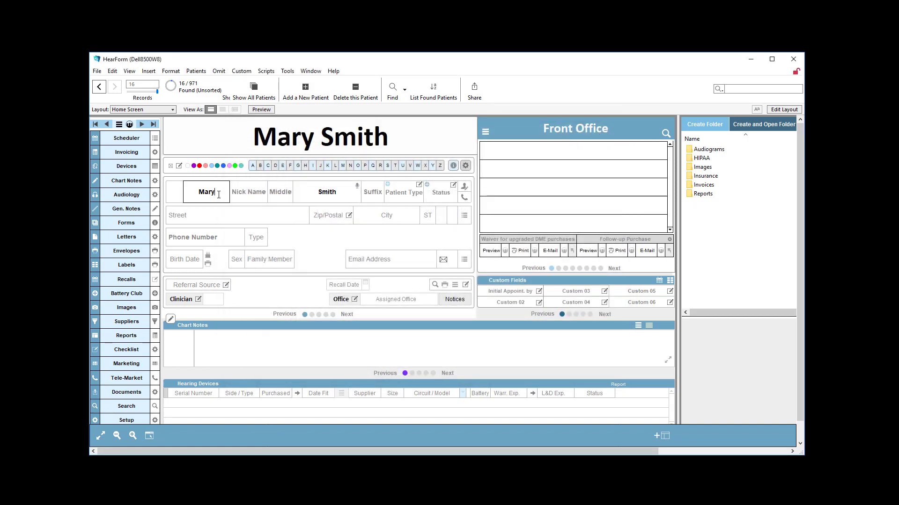
{"action": "left_click", "coordinate": [339, 195]}
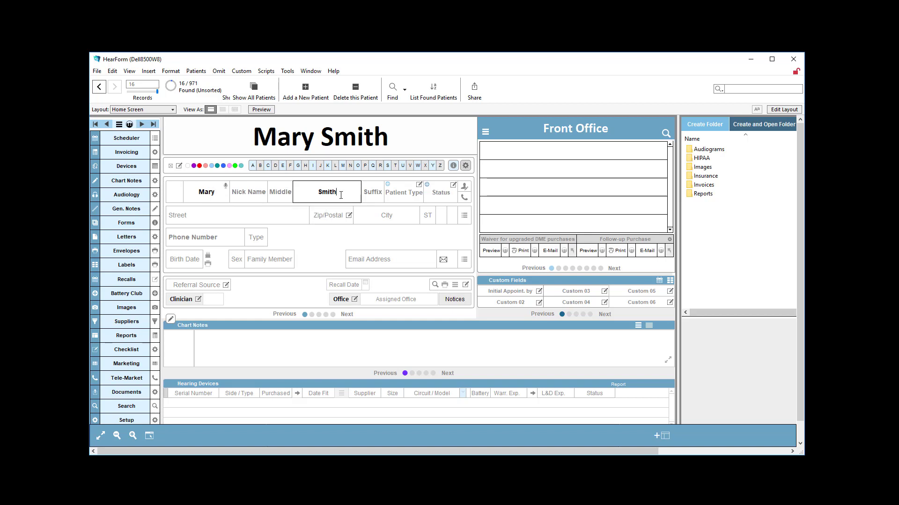
{"action": "type", "text": "-Jones"}
{"action": "left_click", "coordinate": [344, 239]}
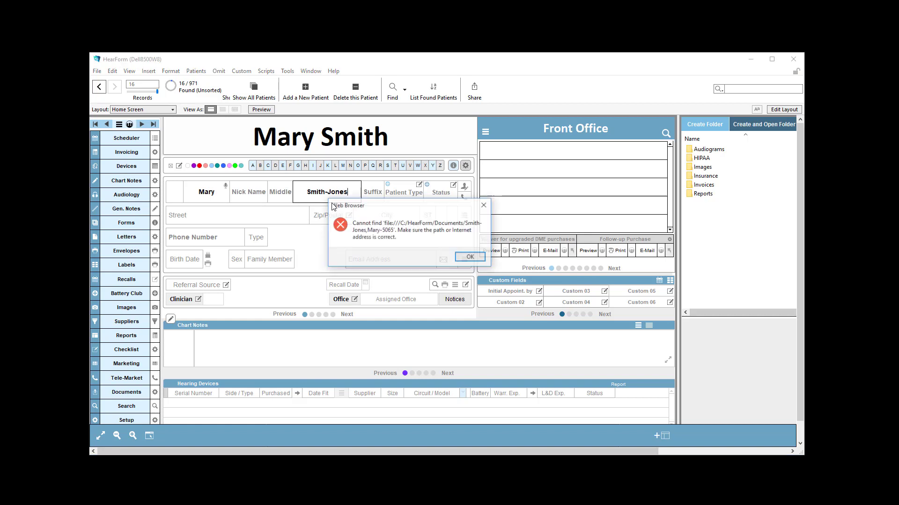
{"action": "left_click", "coordinate": [468, 256]}
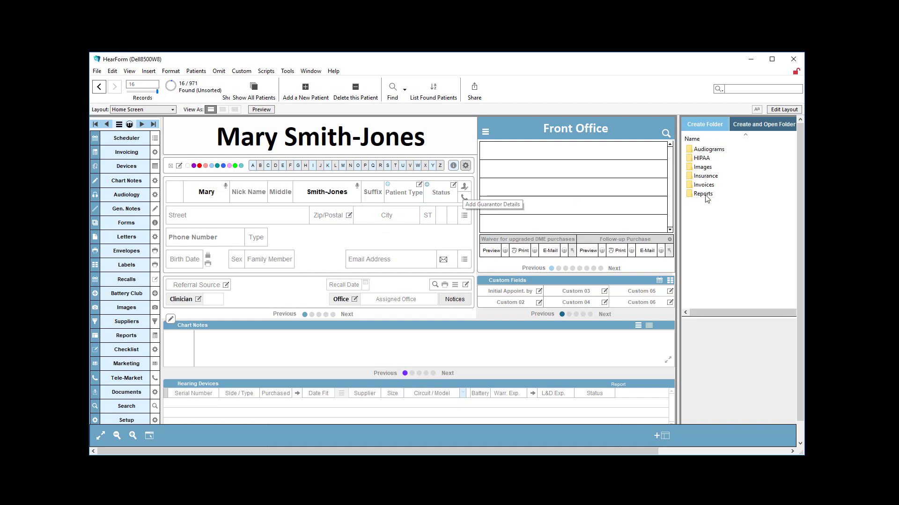
Create and open the renamed patient's document folder, browse the patient folders in the parent Documents directory, then close it
{"action": "left_click", "coordinate": [734, 126]}
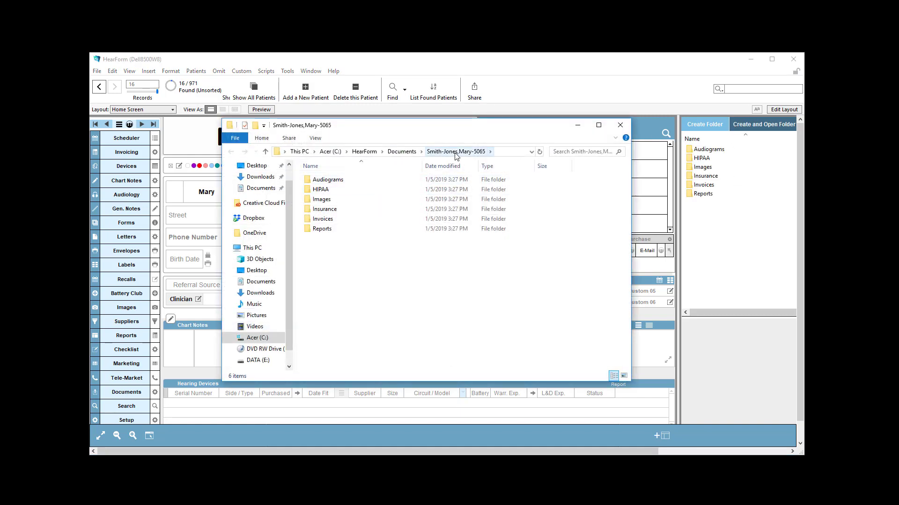
{"action": "left_click", "coordinate": [402, 152]}
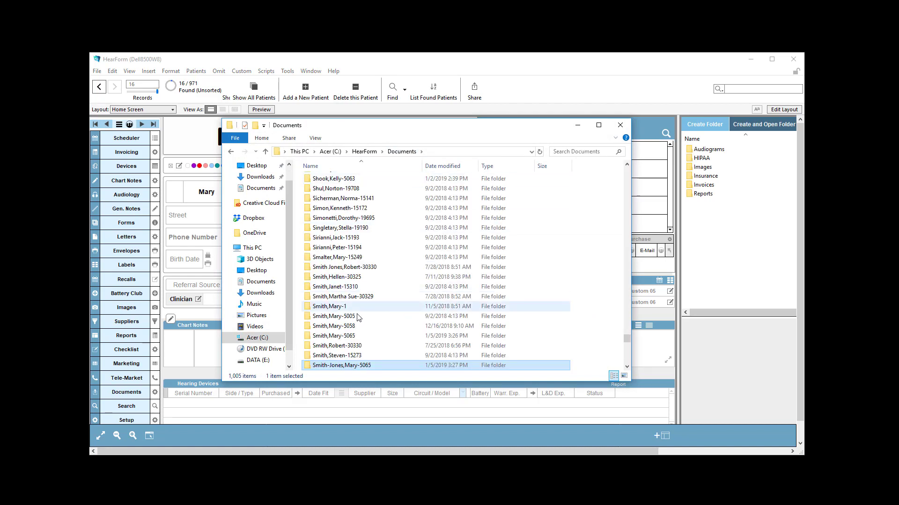
{"action": "scroll", "coordinate": [336, 370], "scroll_direction": "down", "scroll_amount": 2}
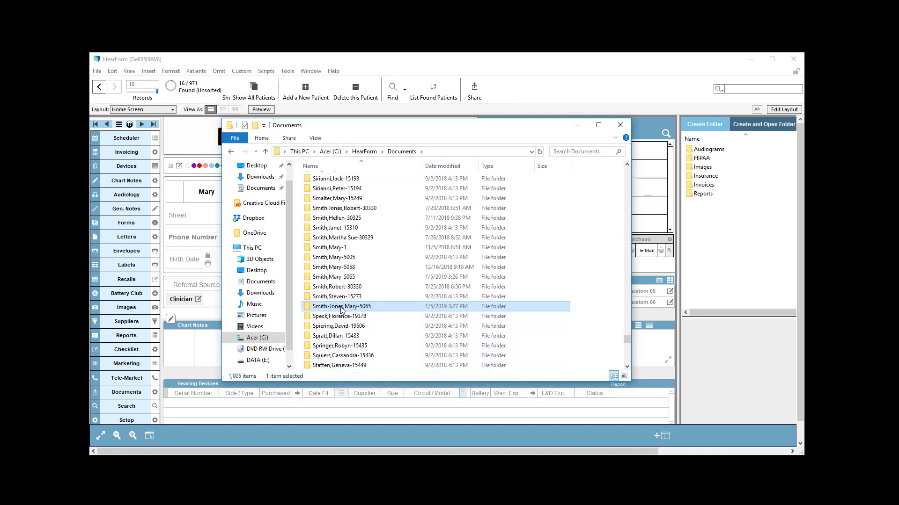
{"action": "key", "text": "Up"}
{"action": "key", "text": "Up"}
{"action": "key", "text": "Up"}
{"action": "key", "text": "Up"}
{"action": "key", "text": "Up"}
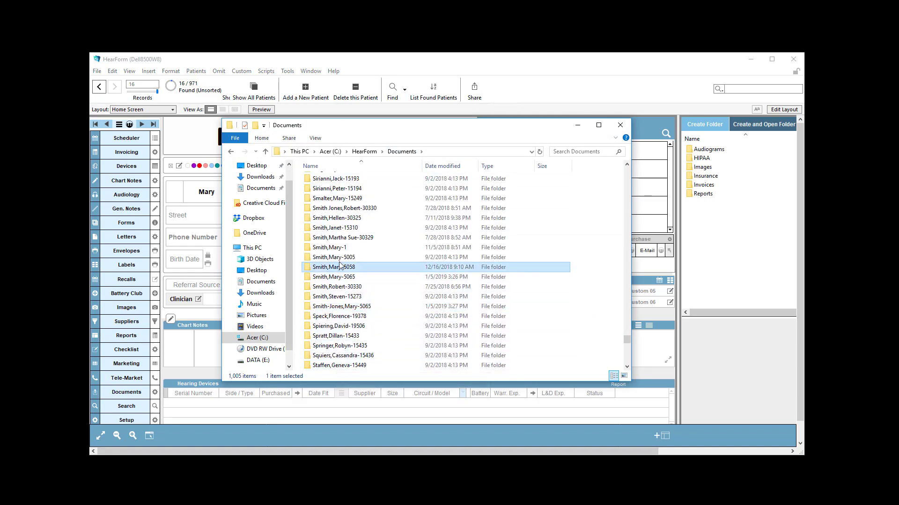
{"action": "left_click", "coordinate": [333, 297]}
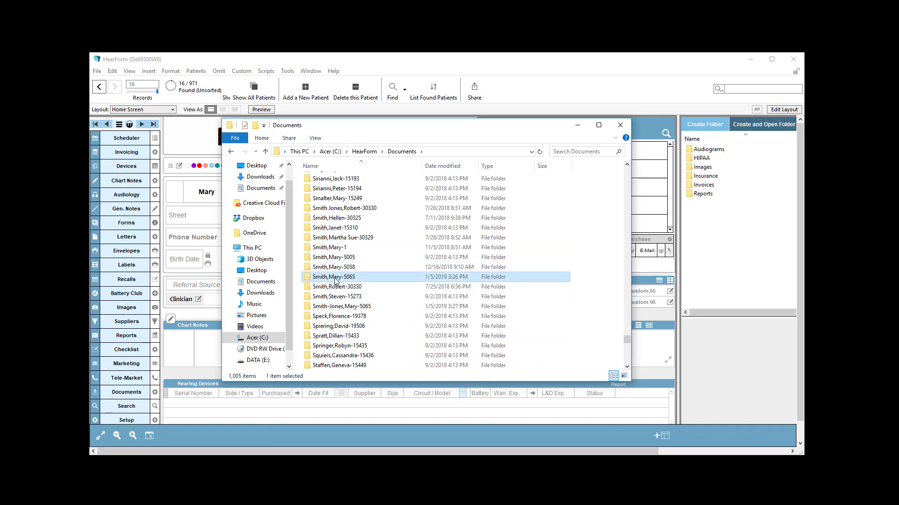
{"action": "left_click", "coordinate": [377, 305]}
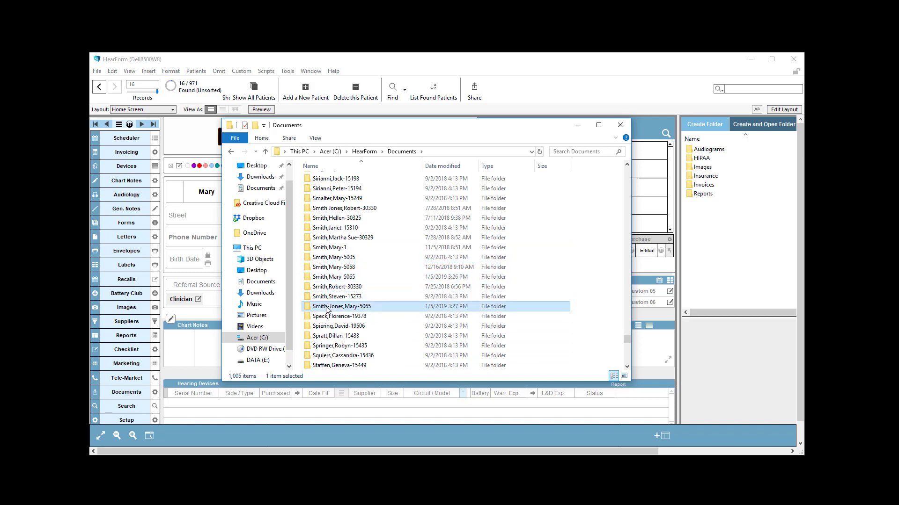
{"action": "left_click", "coordinate": [620, 125]}
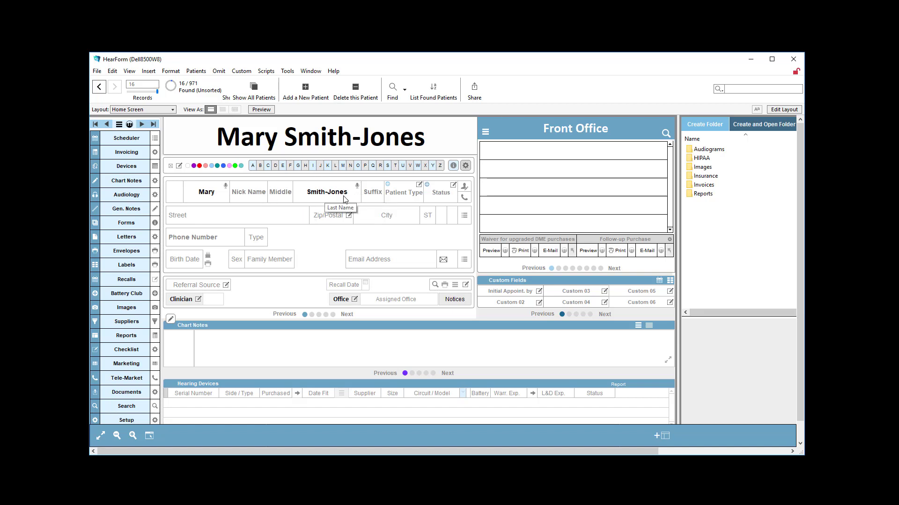
Open the patient's electronic document storage window, create and open the patient's folder, then close the folder window
{"action": "left_click", "coordinate": [329, 193]}
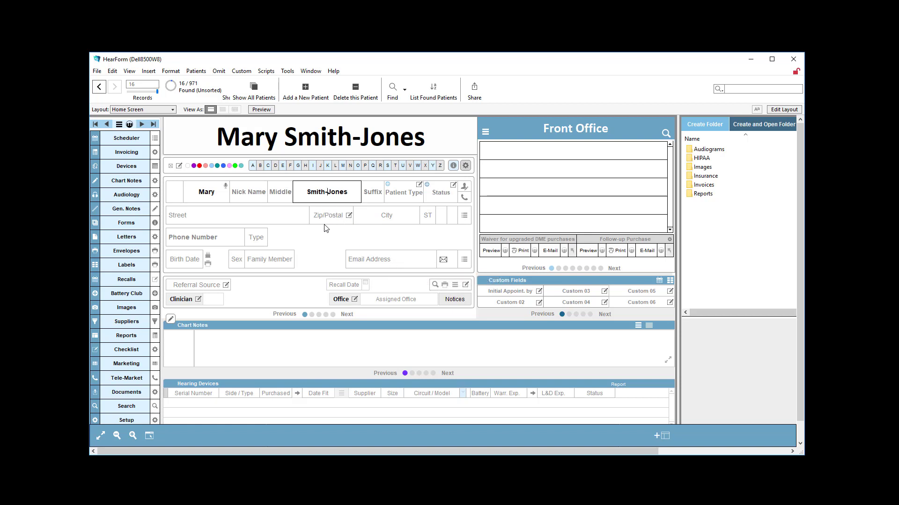
{"action": "left_click", "coordinate": [313, 246]}
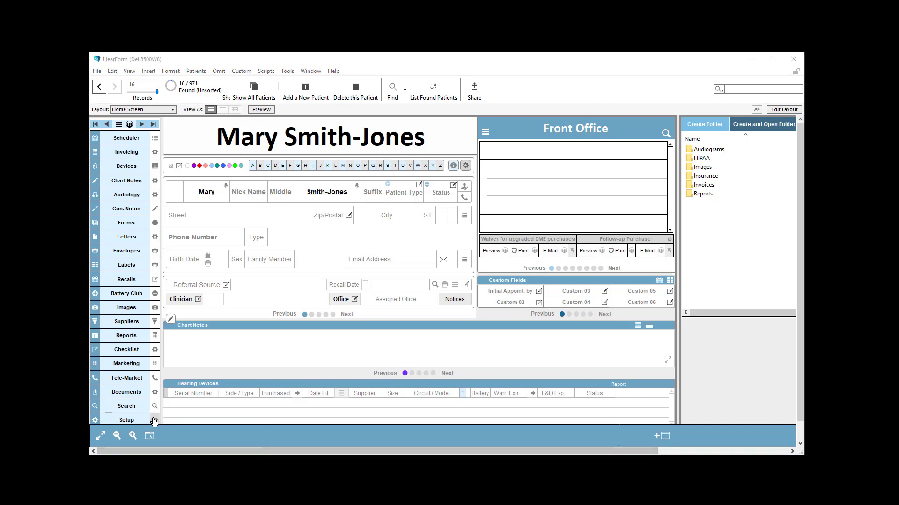
{"action": "left_click", "coordinate": [141, 397]}
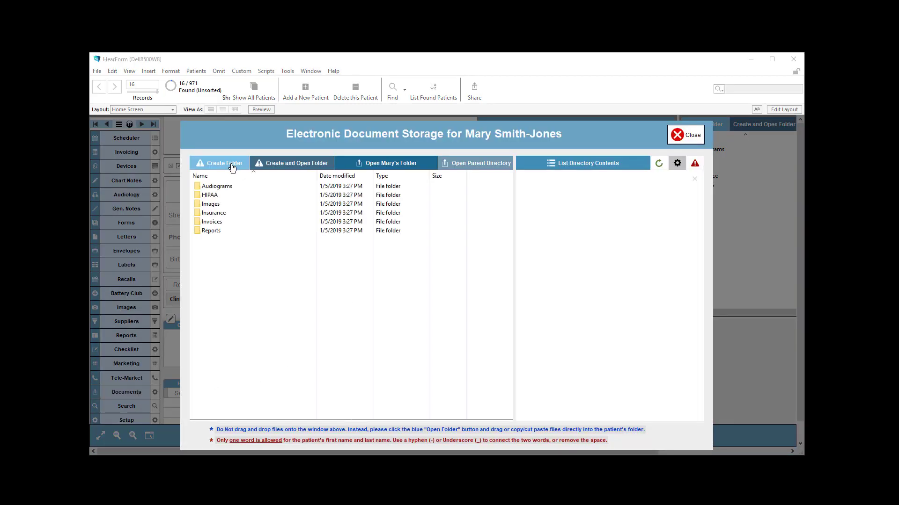
{"action": "left_click", "coordinate": [300, 167]}
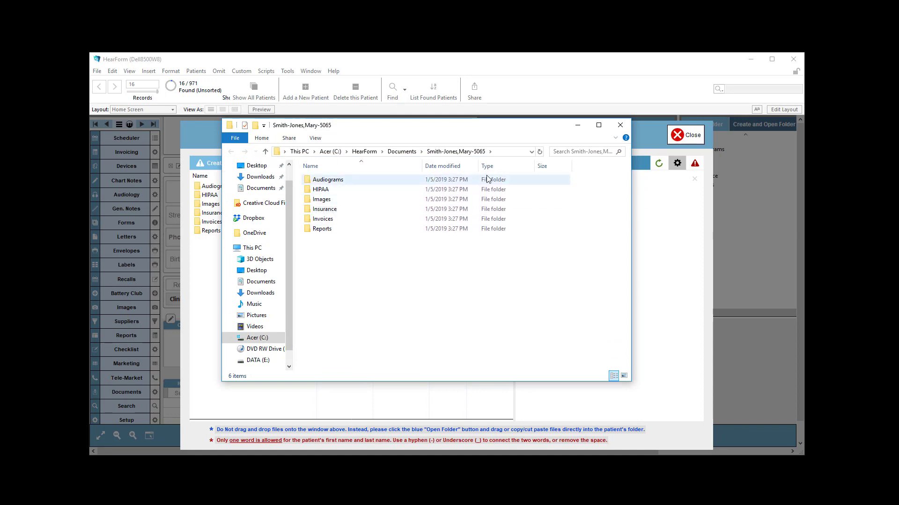
{"action": "left_click", "coordinate": [619, 126]}
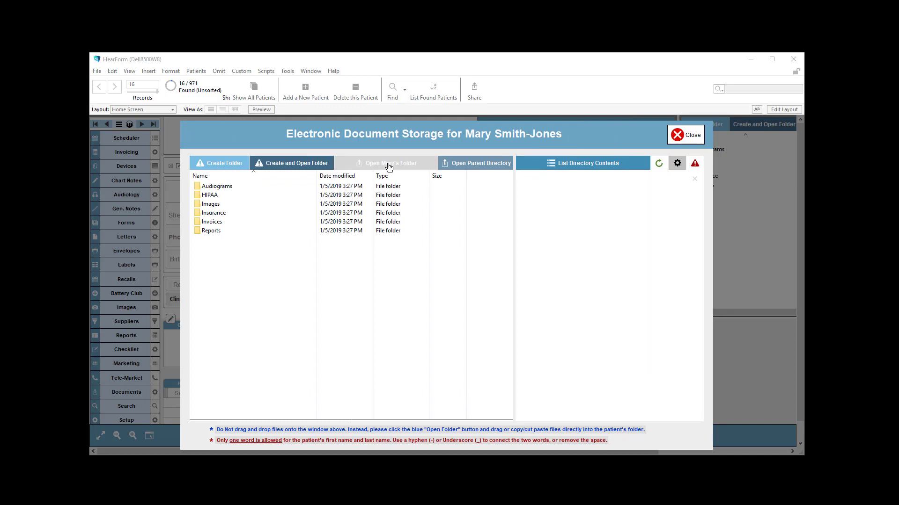
Open the parent directory of patient folders, scroll through its list, and close it
{"action": "left_click", "coordinate": [472, 166]}
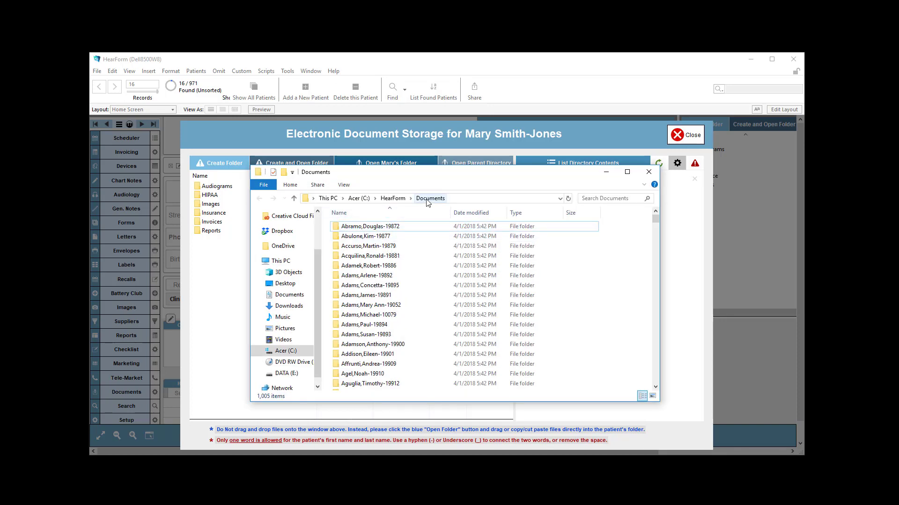
{"action": "scroll", "coordinate": [400, 328], "scroll_direction": "down", "scroll_amount": 7}
{"action": "scroll", "coordinate": [400, 328], "scroll_direction": "down", "scroll_amount": 15}
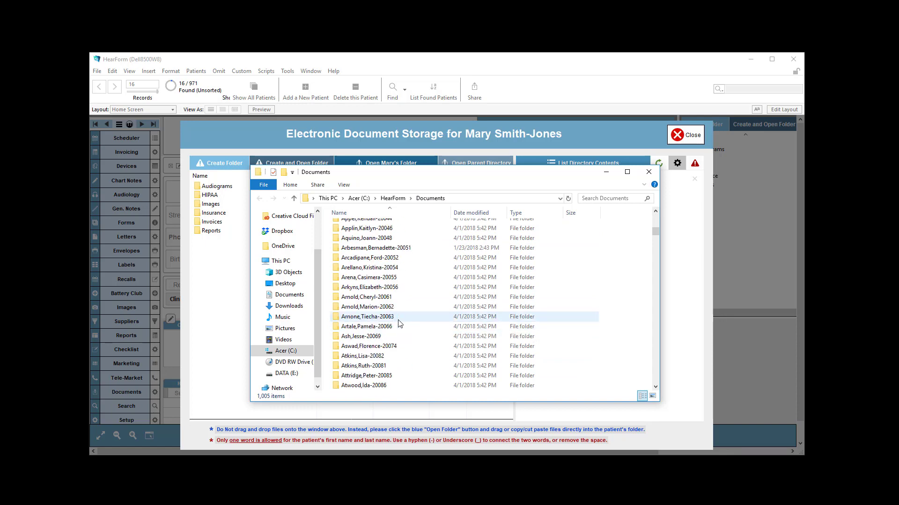
{"action": "scroll", "coordinate": [398, 300], "scroll_direction": "up", "scroll_amount": 20}
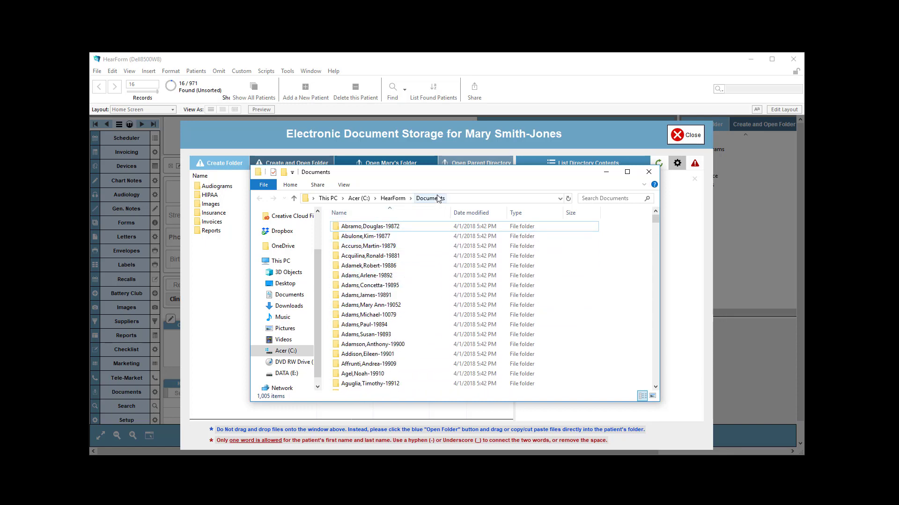
{"action": "left_click", "coordinate": [648, 172]}
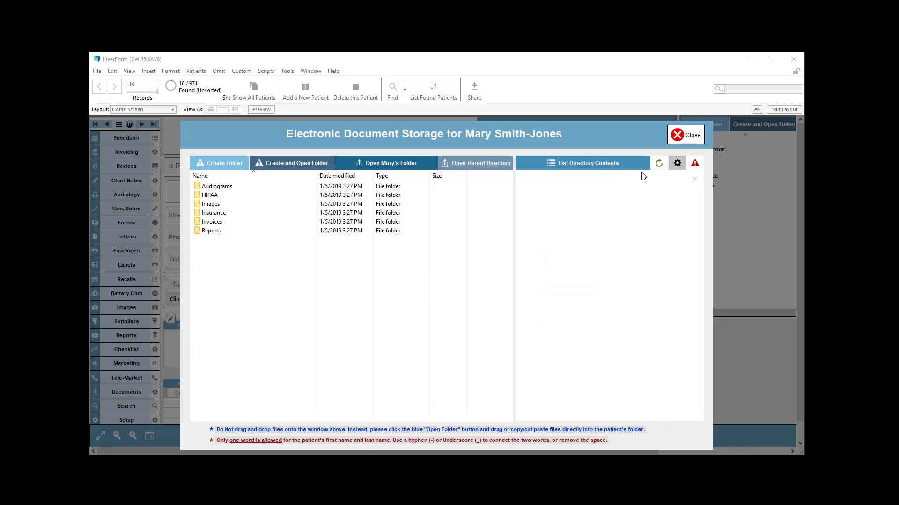
Open the patient's own folder, navigate up to the Documents directory, and close the window
{"action": "left_click", "coordinate": [400, 164]}
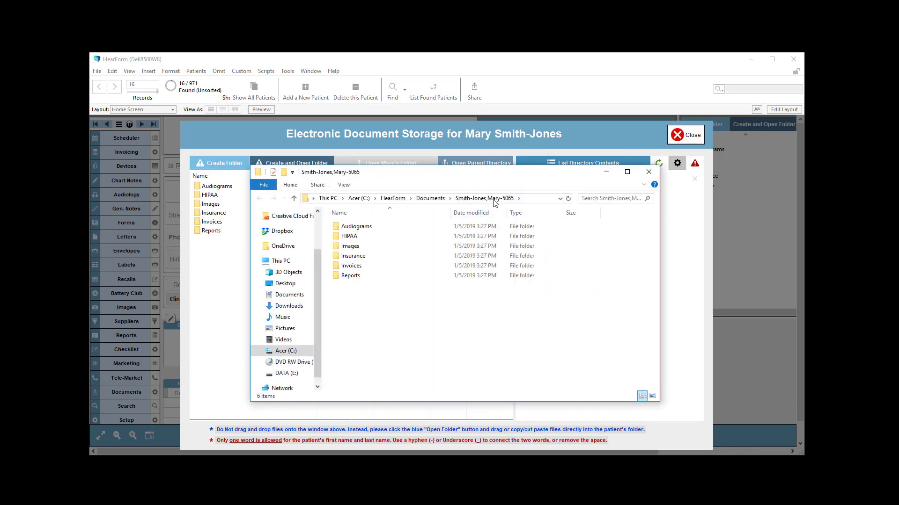
{"action": "left_click", "coordinate": [429, 199]}
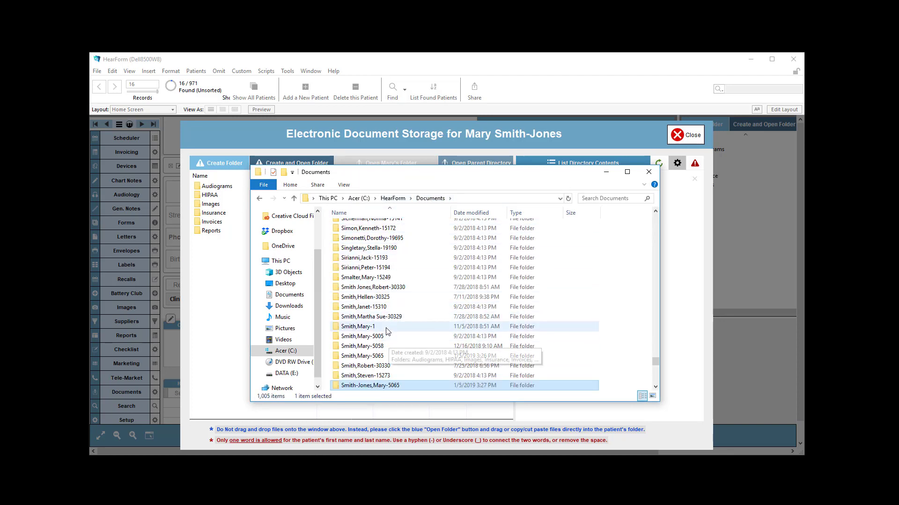
{"action": "left_click", "coordinate": [648, 171]}
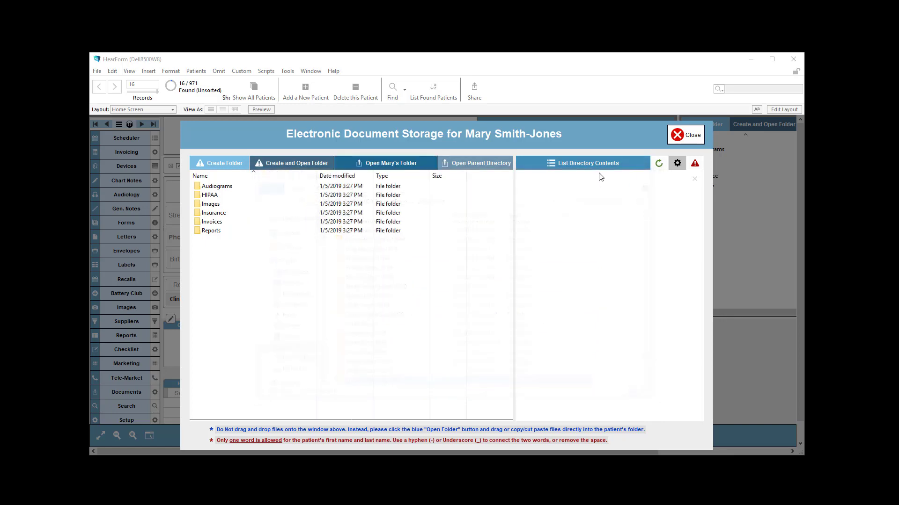
List the patient folder's directory contents, view the subdirectory folder name setup, then close the storage window
{"action": "left_click", "coordinate": [567, 168]}
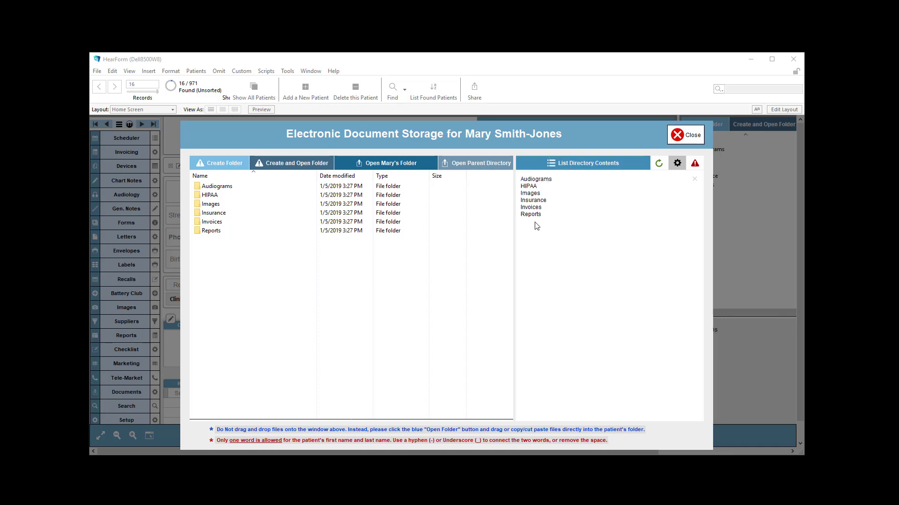
{"action": "left_click", "coordinate": [677, 164]}
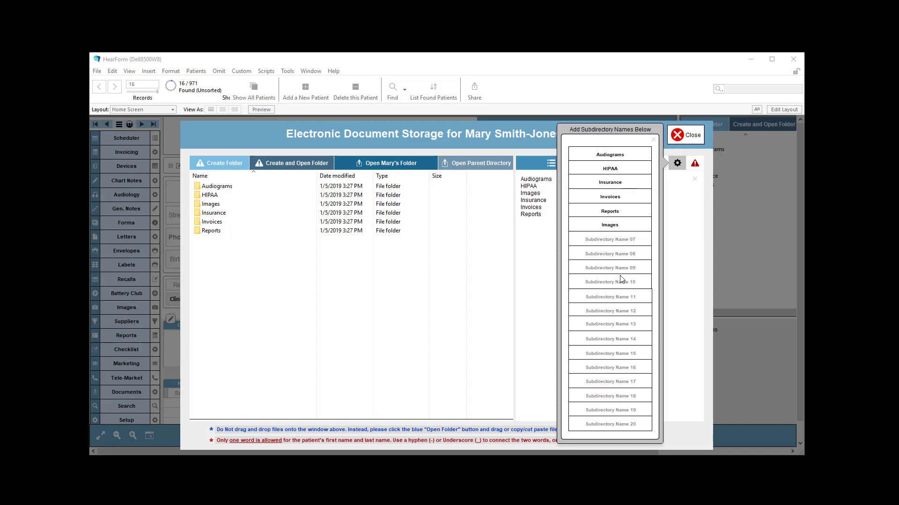
{"action": "left_click", "coordinate": [675, 190]}
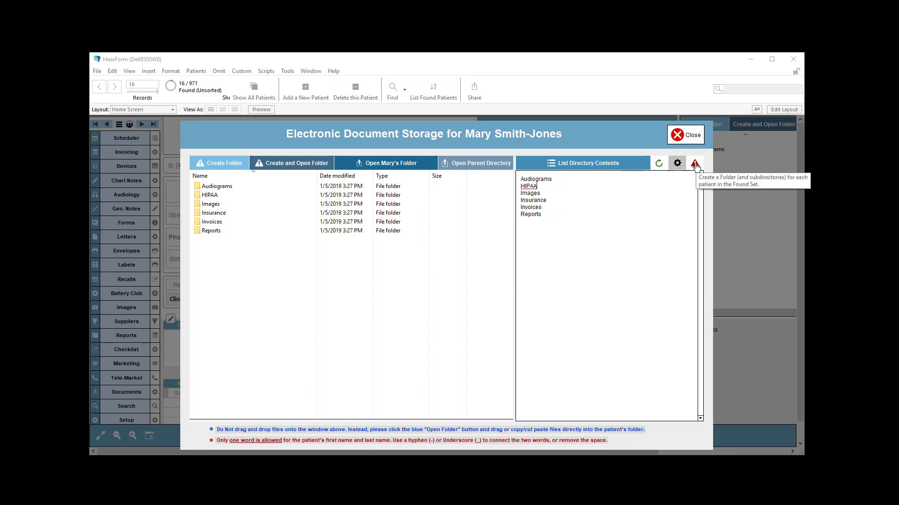
{"action": "left_click", "coordinate": [686, 139]}
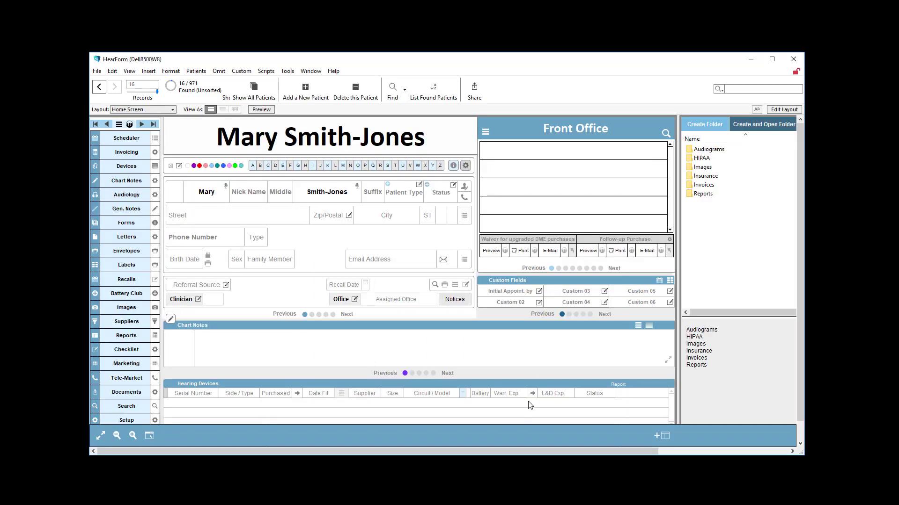
Show all patient records
{"action": "left_click_drag", "start_coordinate": [542, 452], "coordinate": [698, 441]}
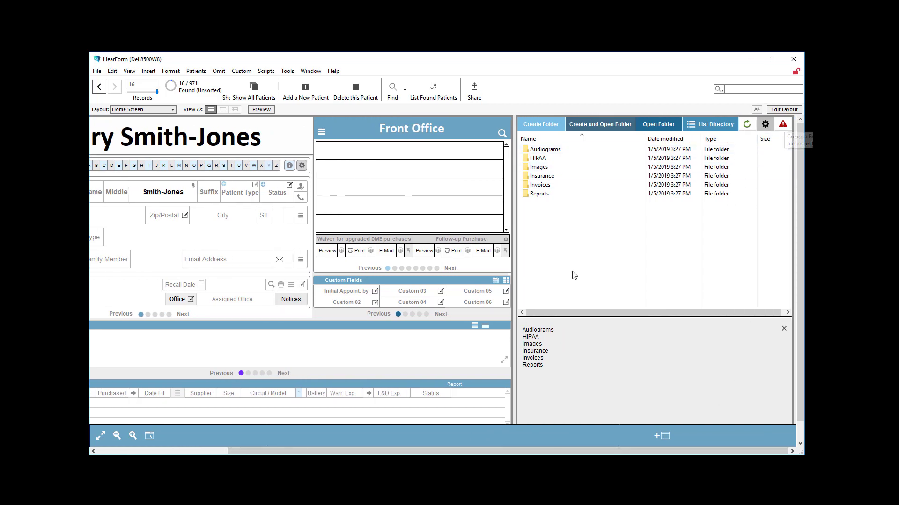
{"action": "left_click_drag", "start_coordinate": [465, 451], "coordinate": [317, 441]}
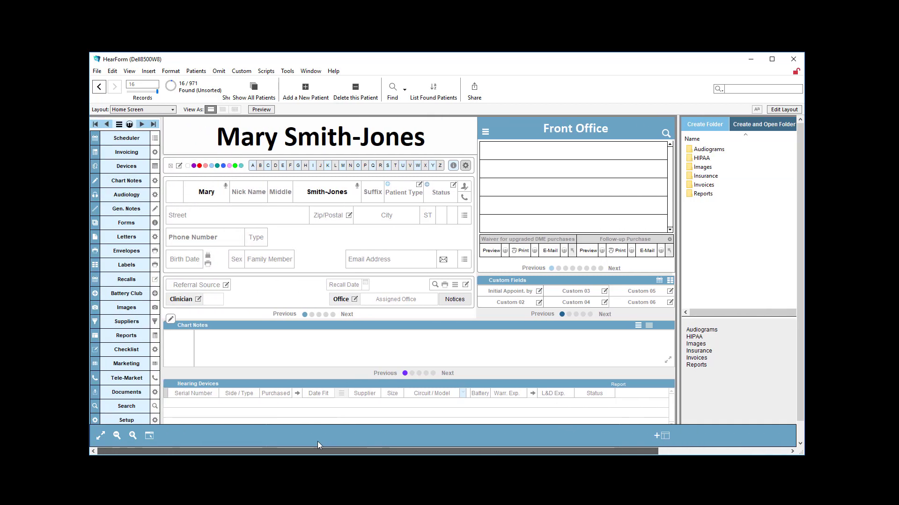
{"action": "left_click", "coordinate": [273, 90]}
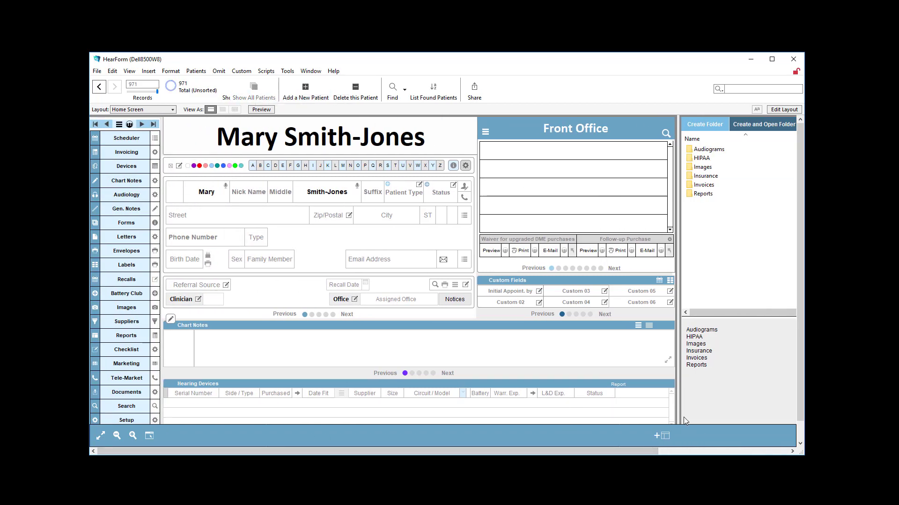
Try to create folders for every record in the found set, cancelling the confirmation
{"action": "left_click", "coordinate": [688, 451]}
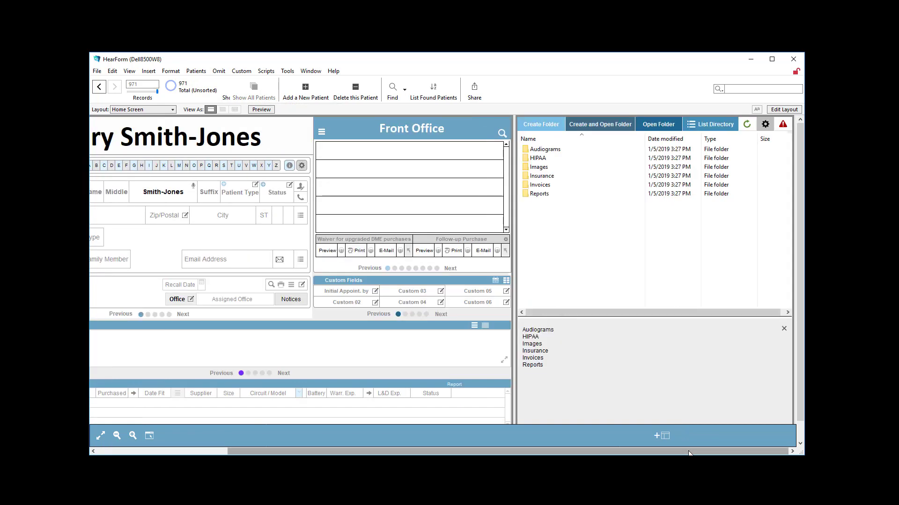
{"action": "left_click", "coordinate": [783, 125]}
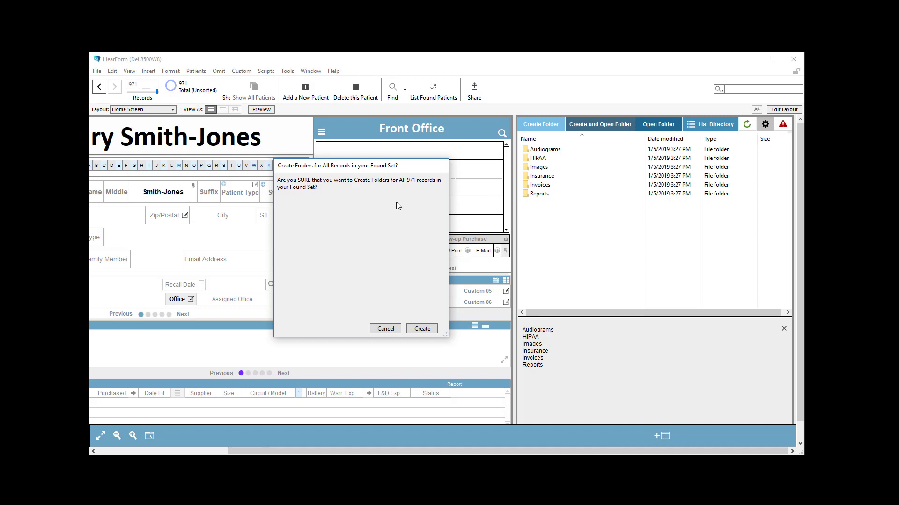
{"action": "left_click", "coordinate": [380, 329]}
{"action": "left_click", "coordinate": [134, 453]}
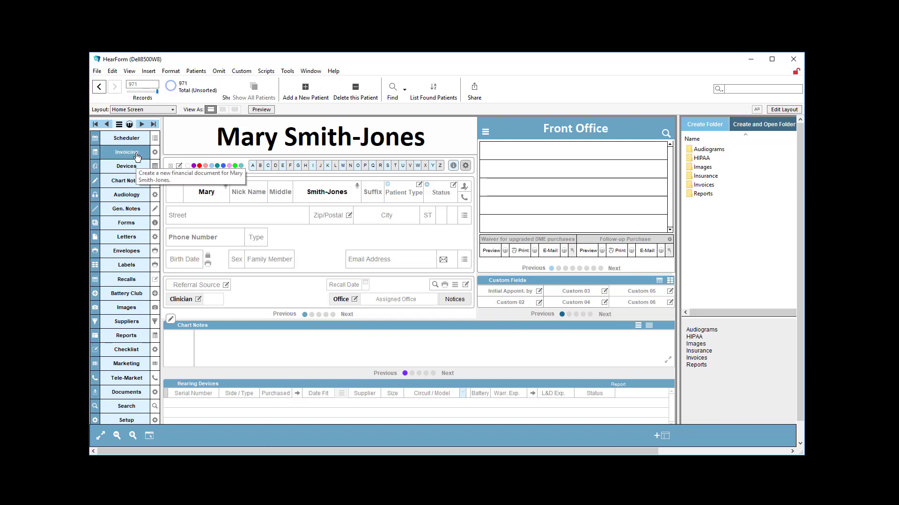
Go to the first patient record and select documents in its stored file list
{"action": "left_click", "coordinate": [96, 124]}
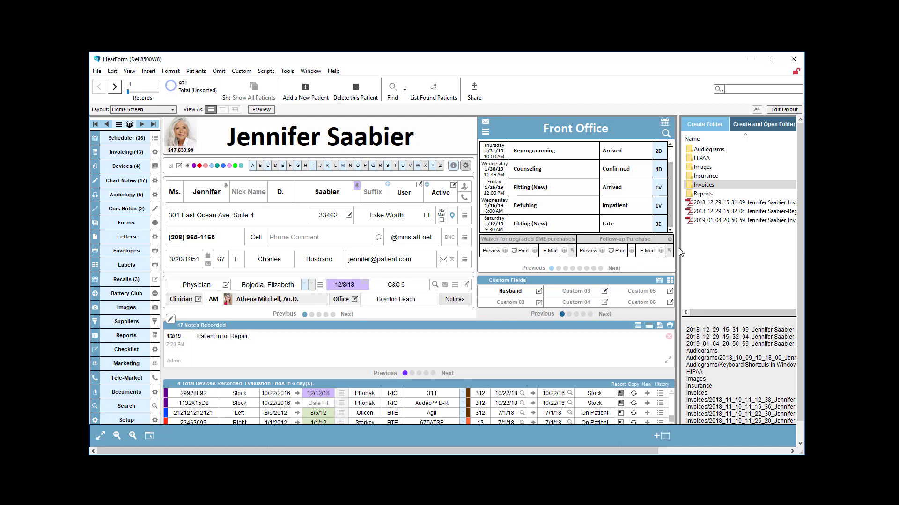
{"action": "left_click", "coordinate": [709, 211]}
{"action": "left_click", "coordinate": [706, 221]}
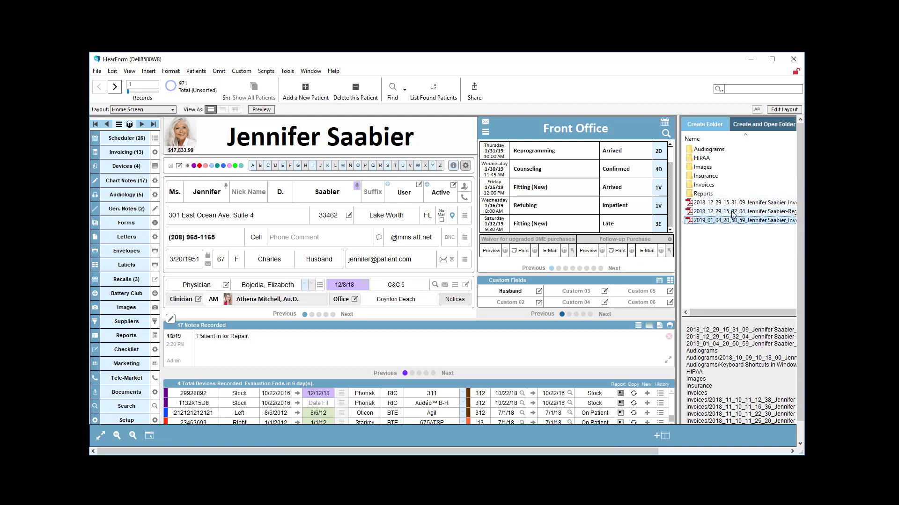
Open invoice 1459 from the patient's invoice portal and archive it as a PDF in the patient's folder
{"action": "left_click", "coordinate": [128, 152]}
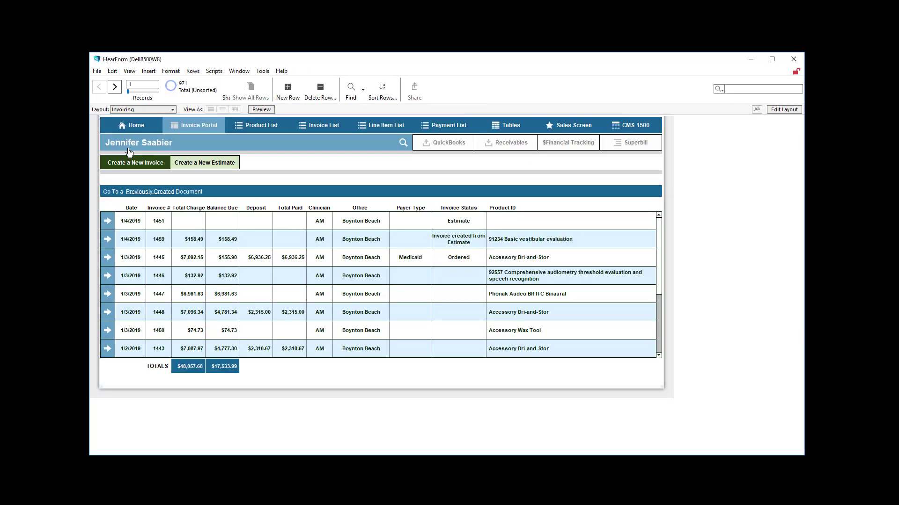
{"action": "left_click", "coordinate": [107, 240]}
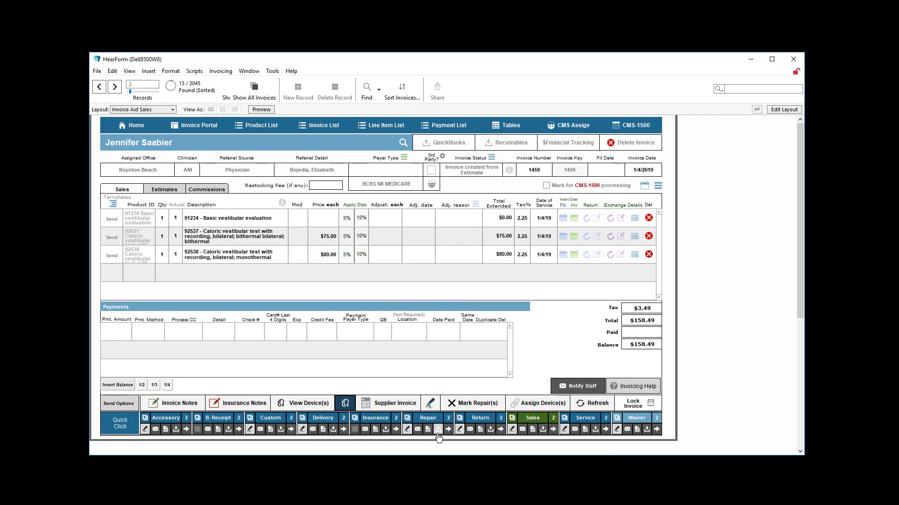
{"action": "left_click", "coordinate": [543, 431]}
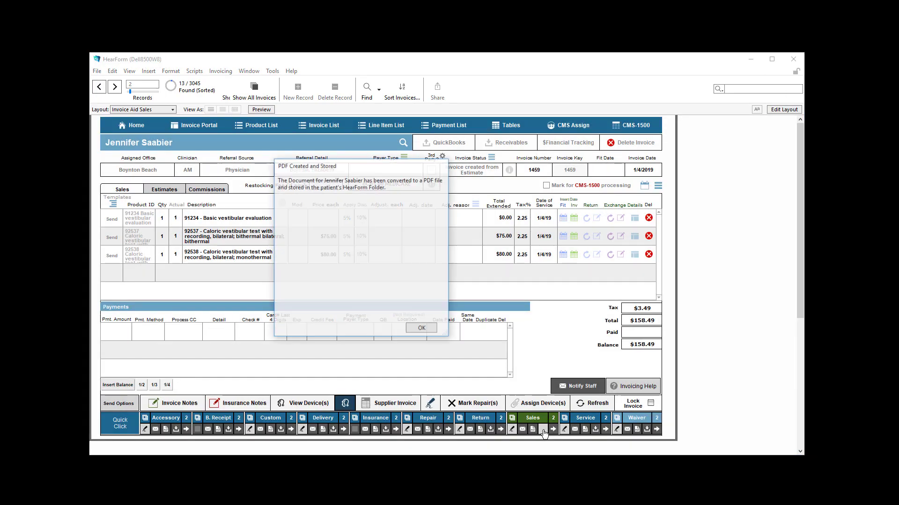
{"action": "left_click", "coordinate": [419, 329]}
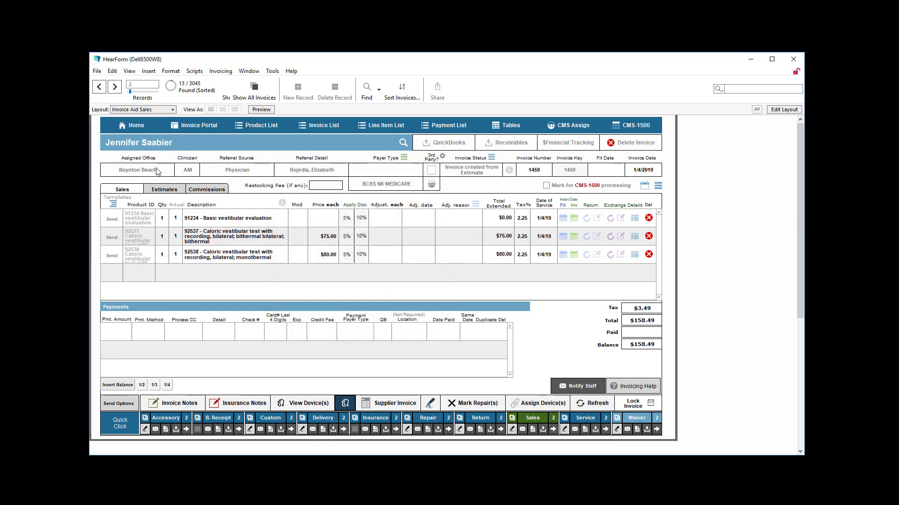
Create an estimate with product 92537 on the invoice and archive the estimate as a PDF
{"action": "left_click", "coordinate": [162, 190]}
{"action": "left_click", "coordinate": [140, 215]}
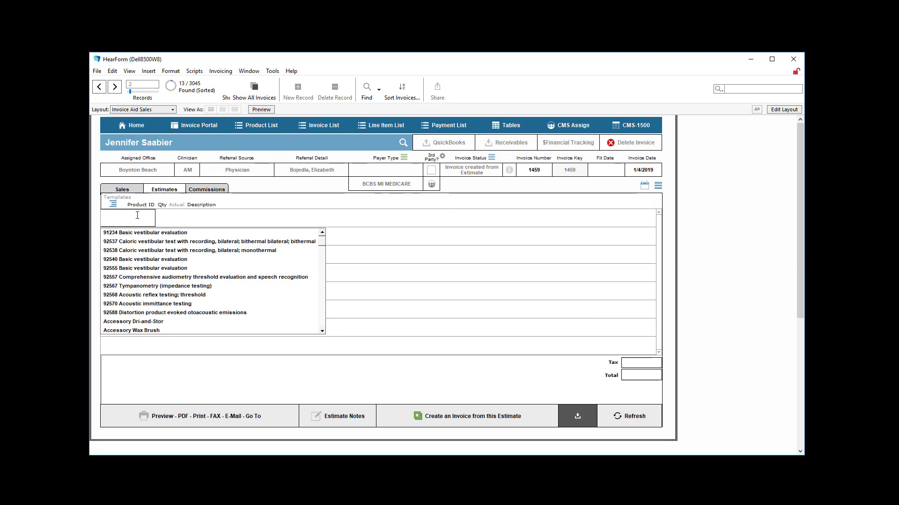
{"action": "left_click", "coordinate": [130, 243]}
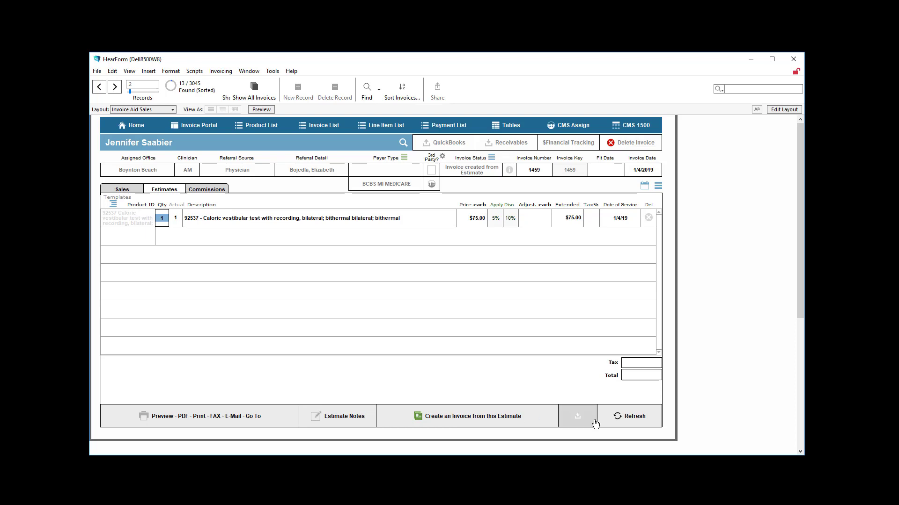
{"action": "left_click", "coordinate": [579, 420]}
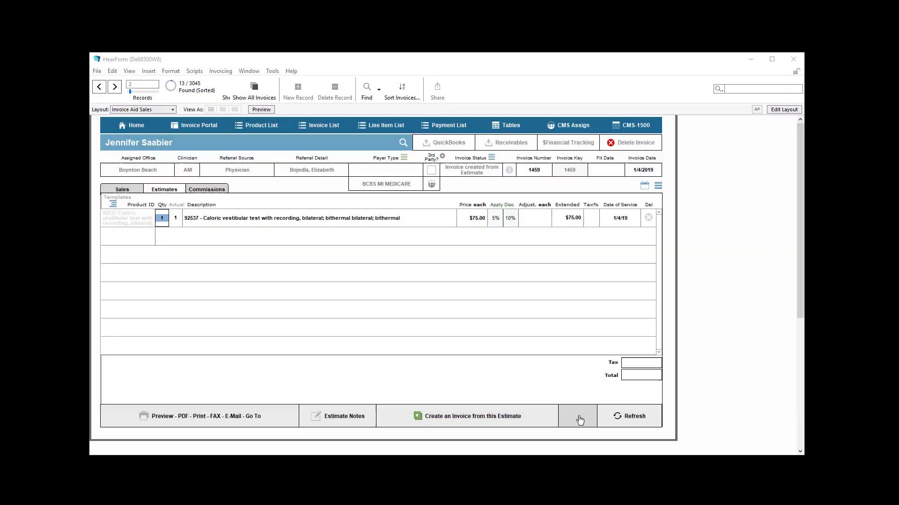
{"action": "left_click", "coordinate": [430, 331]}
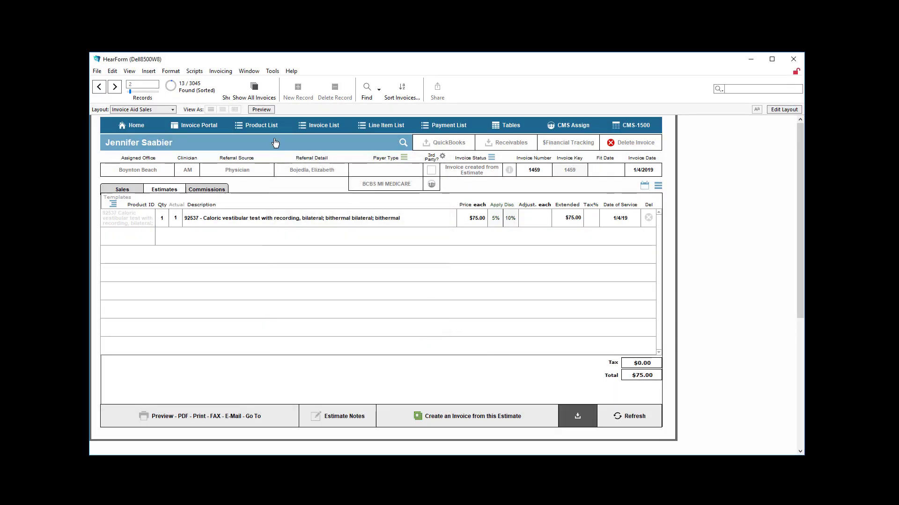
Return to the home screen, open the patient's electronic document storage, widen the Name column to review stored files, and close it
{"action": "left_click", "coordinate": [142, 120]}
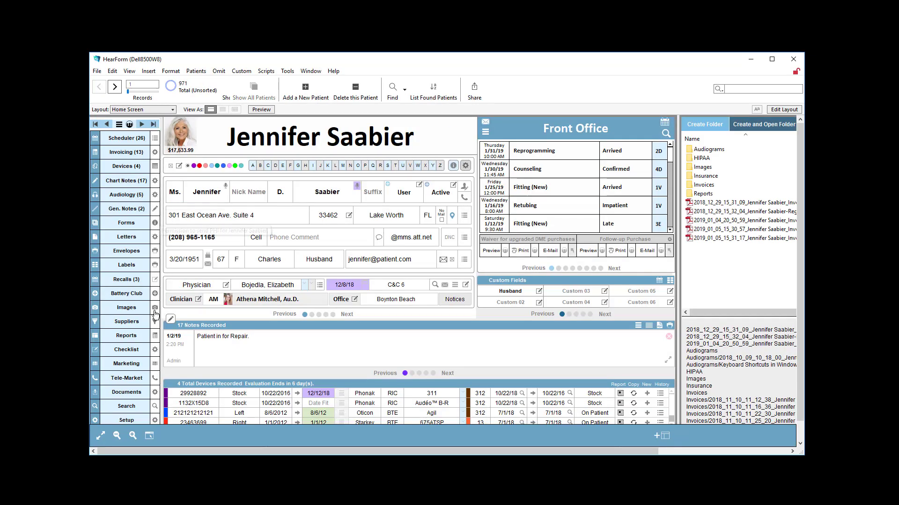
{"action": "left_click", "coordinate": [127, 395]}
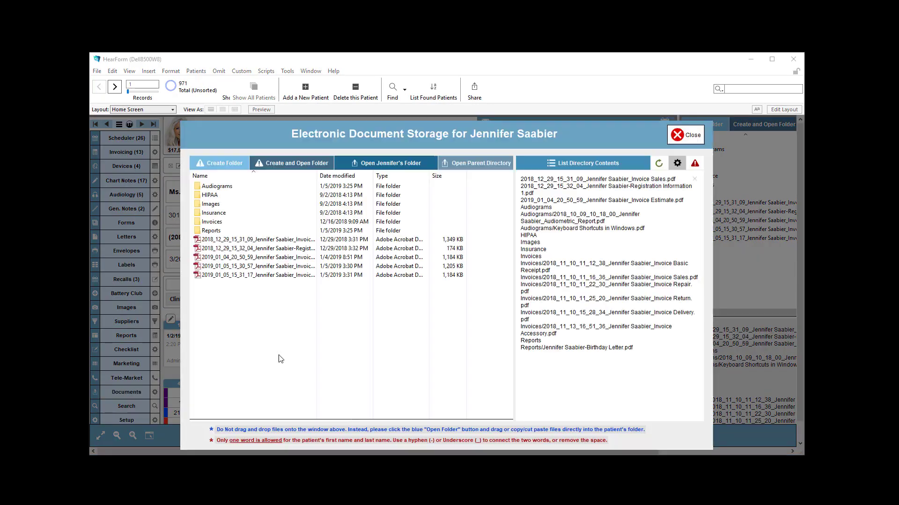
{"action": "left_click", "coordinate": [218, 259]}
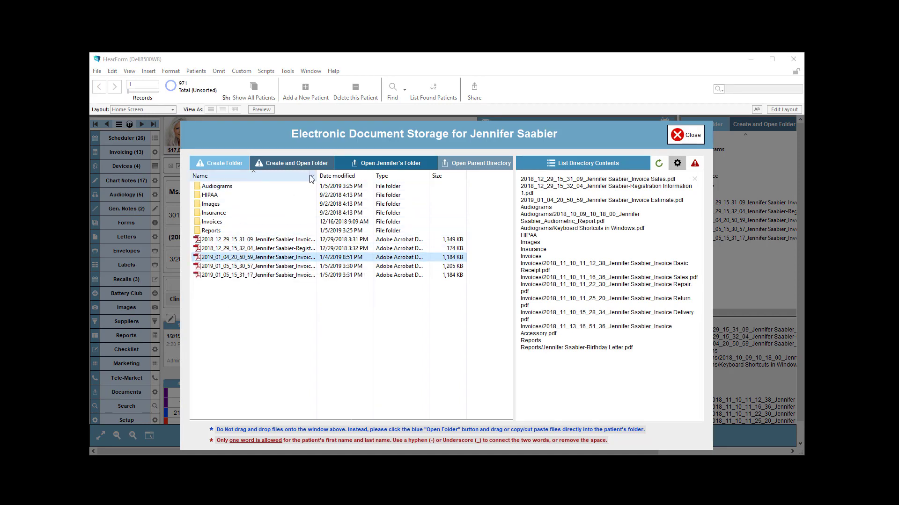
{"action": "left_click_drag", "start_coordinate": [318, 175], "coordinate": [390, 266]}
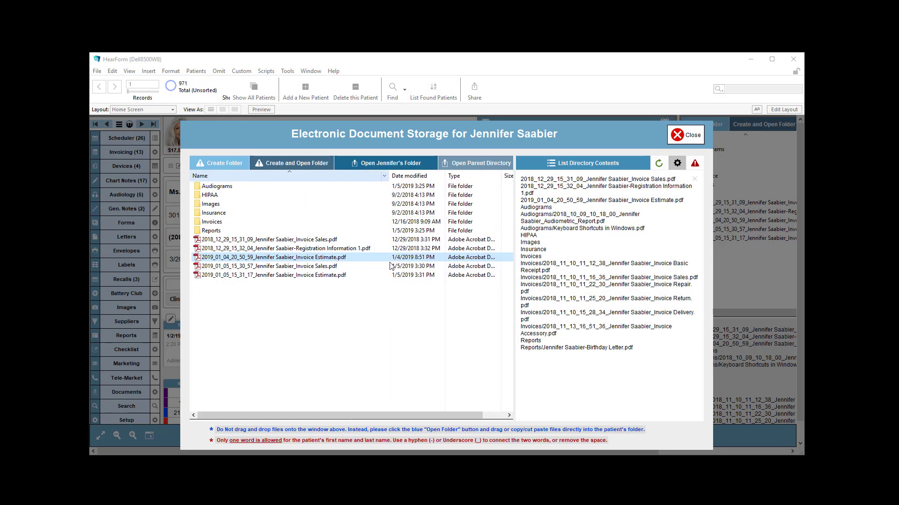
{"action": "left_click", "coordinate": [312, 277]}
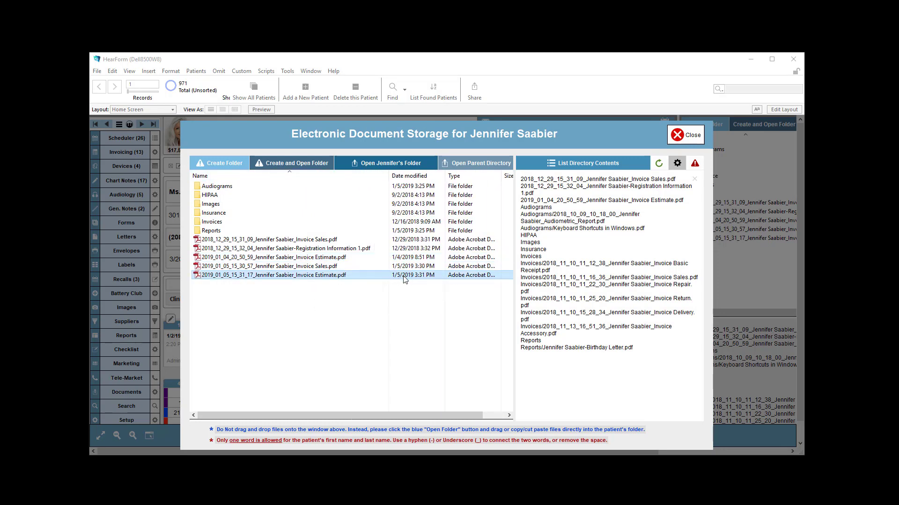
{"action": "left_click", "coordinate": [288, 268]}
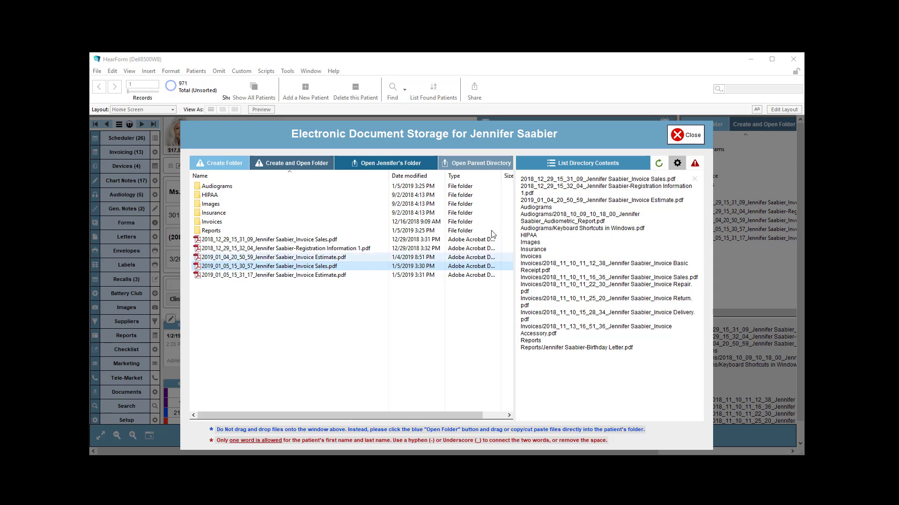
{"action": "left_click", "coordinate": [680, 134]}
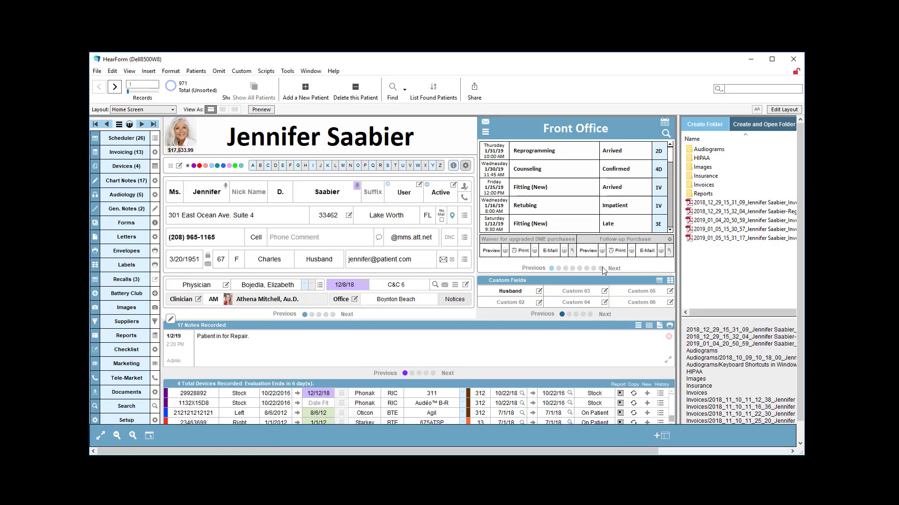
Show the patient's audiogram in the front office panel and archive it as a PDF to the patient's folder
{"action": "left_click", "coordinate": [586, 268]}
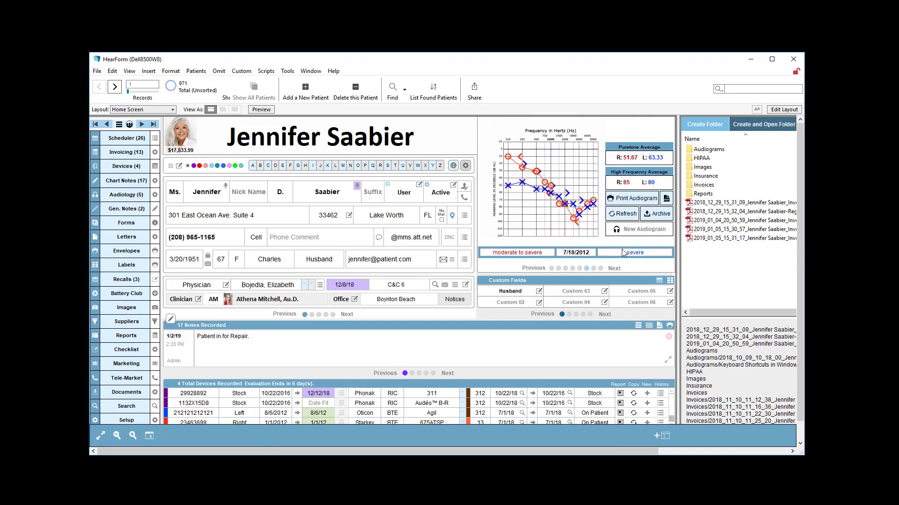
{"action": "left_click", "coordinate": [655, 217]}
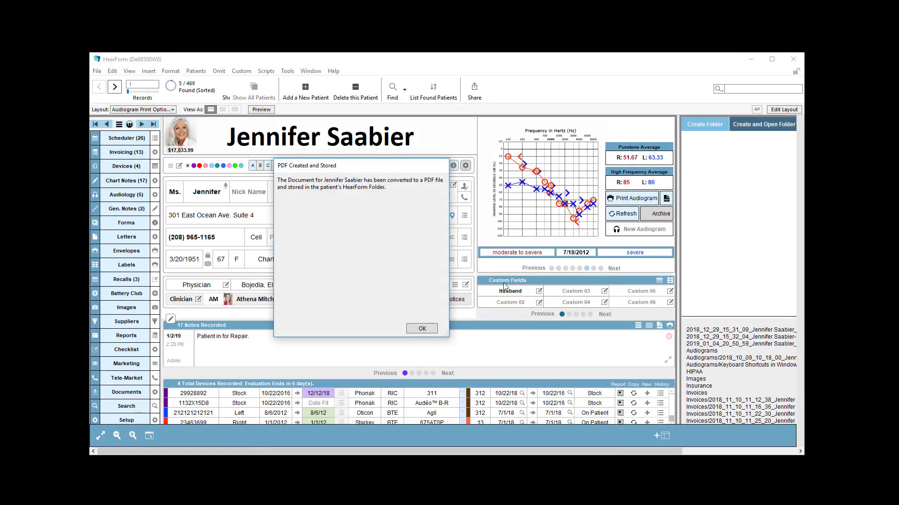
{"action": "left_click", "coordinate": [421, 327]}
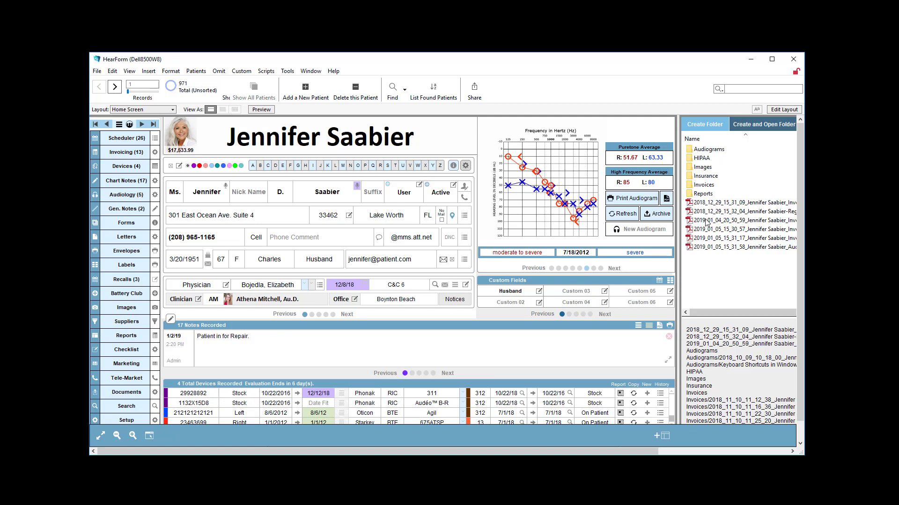
Open the stored audiometric report PDF from the file list and close it again
{"action": "left_click", "coordinate": [696, 247]}
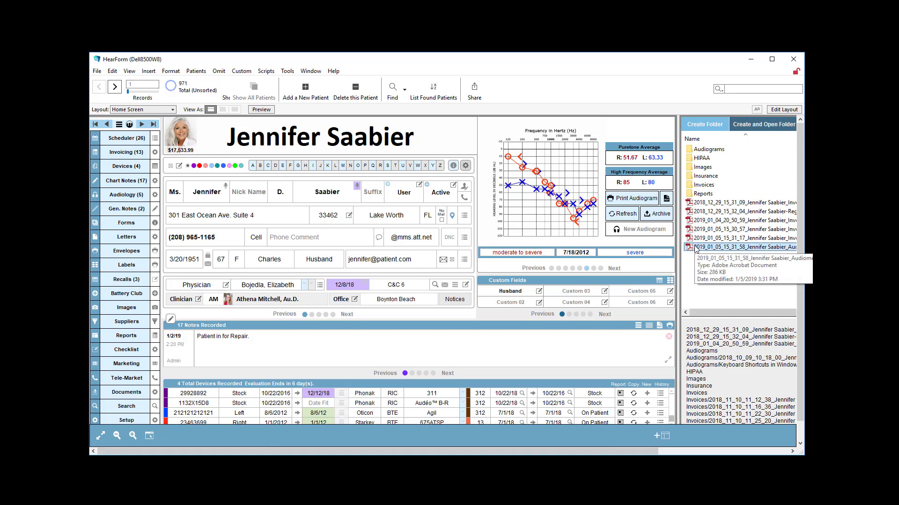
{"action": "double_click", "coordinate": [696, 247]}
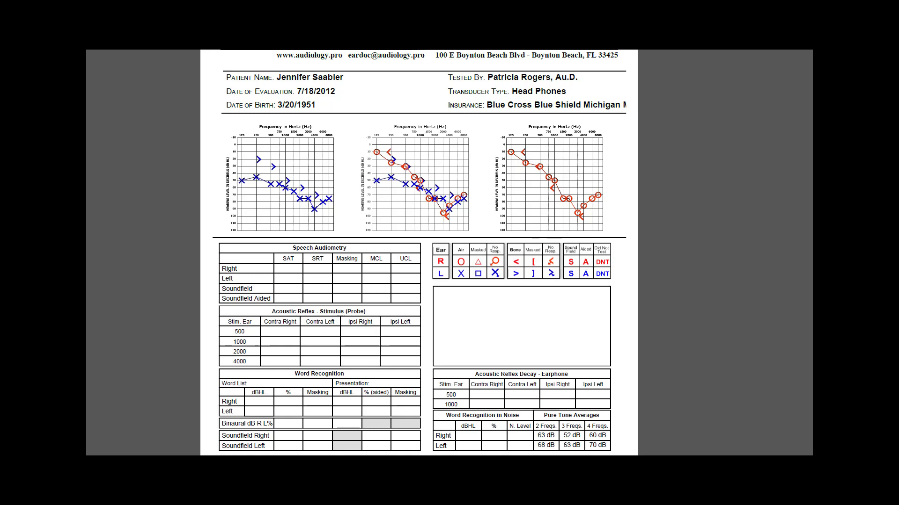
{"action": "key", "text": "ctrl+w"}
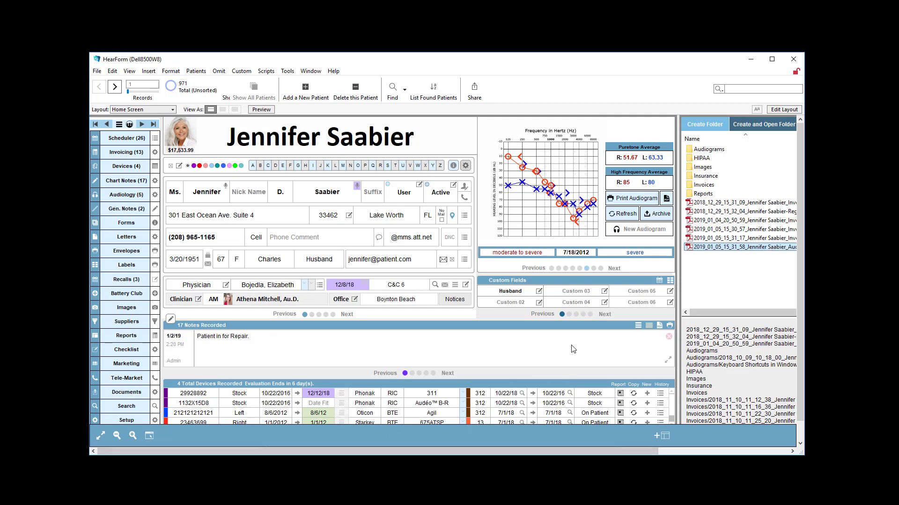
Open the patient's folder in File Explorer, add Microsoft Word Shortcut Keys.pdf to it, then drag it back out
{"action": "left_click", "coordinate": [746, 132]}
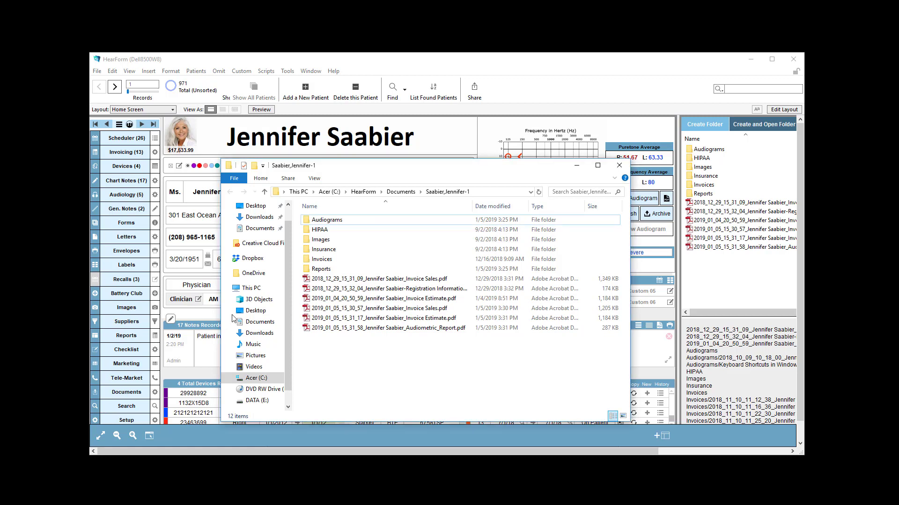
{"action": "left_click_drag", "start_coordinate": [281, 342], "coordinate": [340, 356]}
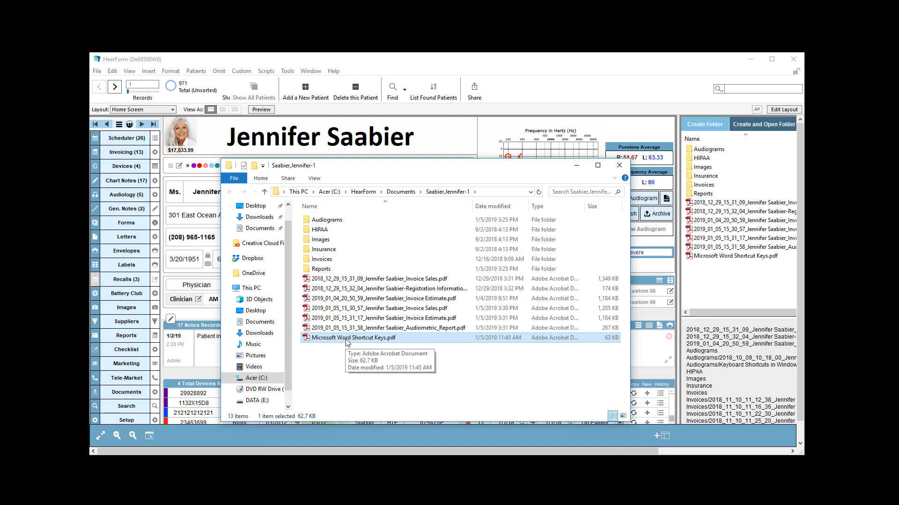
{"action": "left_click_drag", "start_coordinate": [347, 342], "coordinate": [65, 238]}
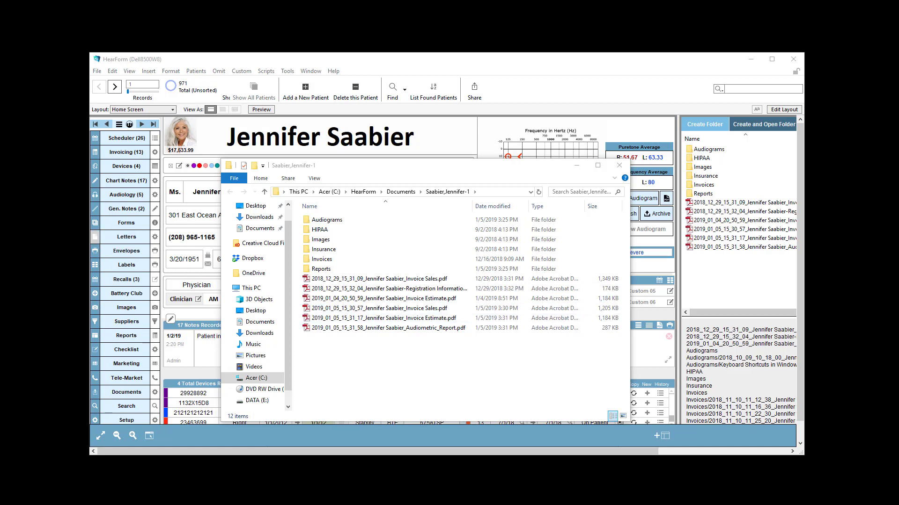
Close the patient's folder window and reopen the electronic document storage to review the stored files
{"action": "right_click", "coordinate": [329, 329]}
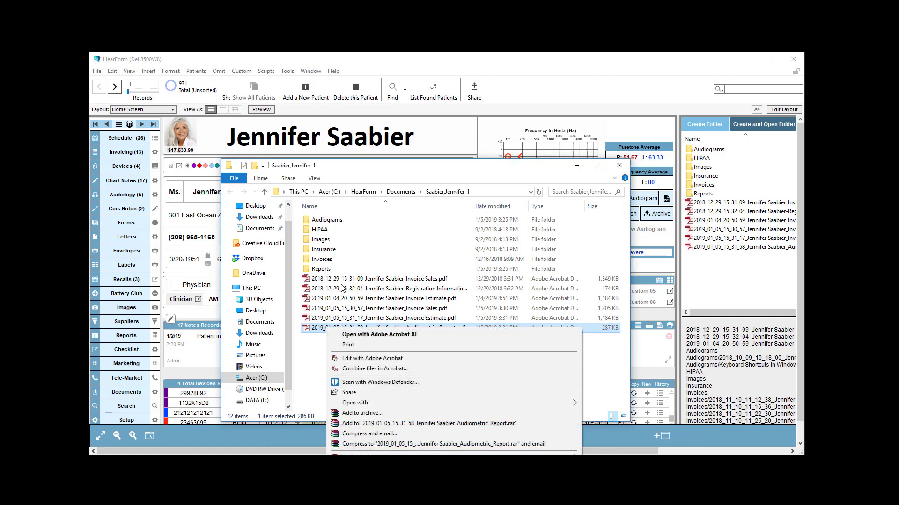
{"action": "left_click", "coordinate": [341, 280]}
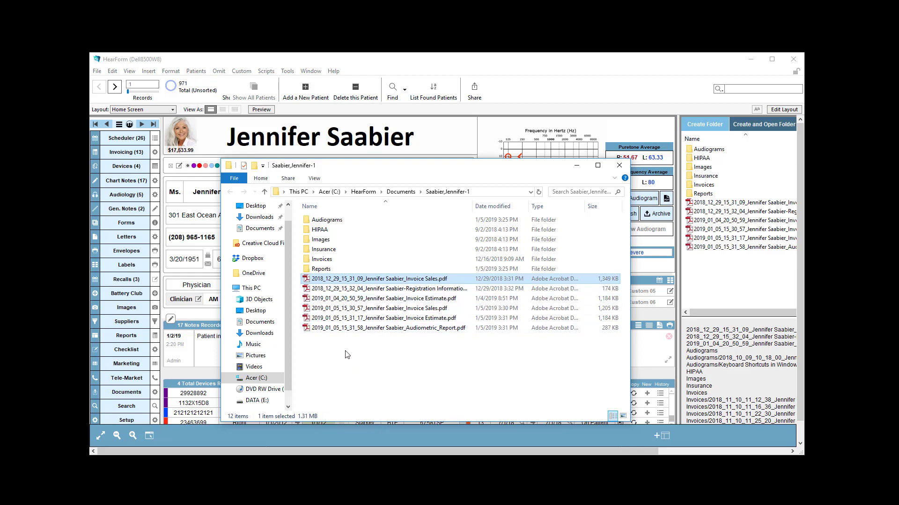
{"action": "left_click", "coordinate": [619, 165]}
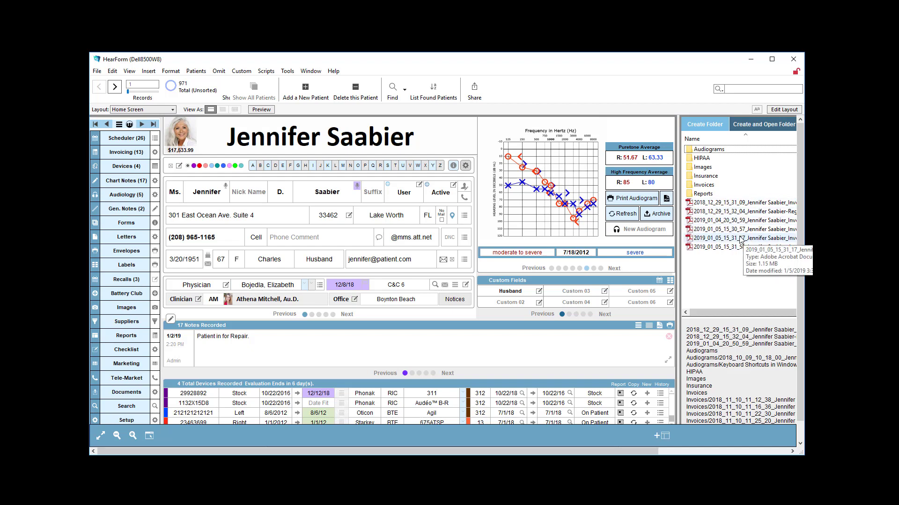
{"action": "left_click", "coordinate": [126, 392]}
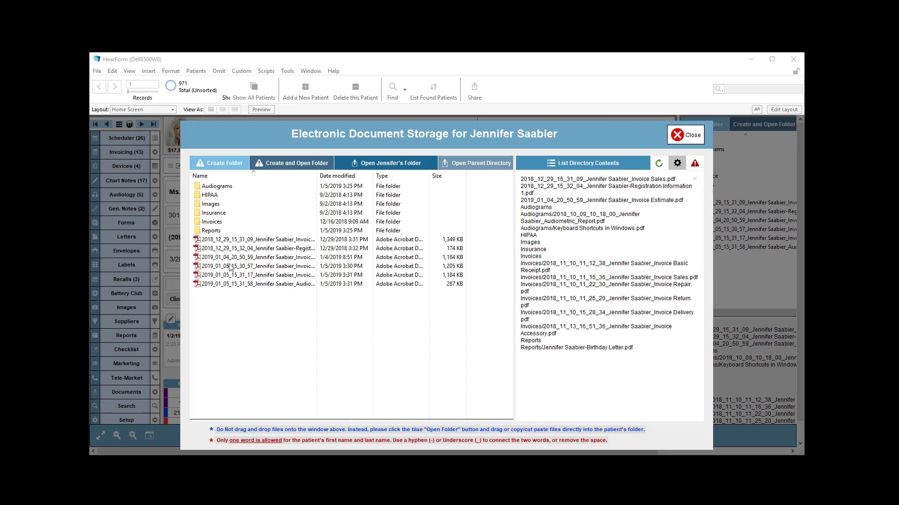